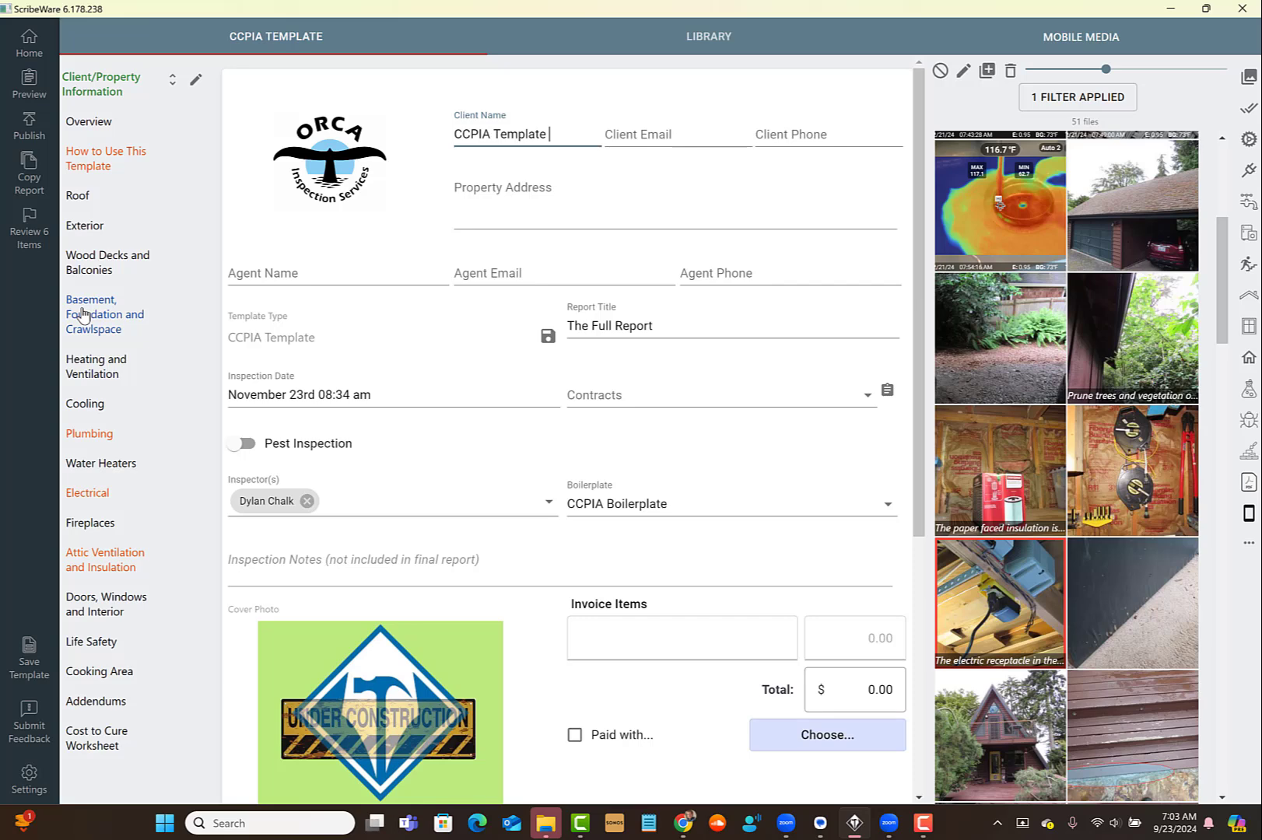
In the Electrical section, set Service Drop / Lateral to "Underground electric service" and Electric Meters to "Present".
left_click(92, 209)
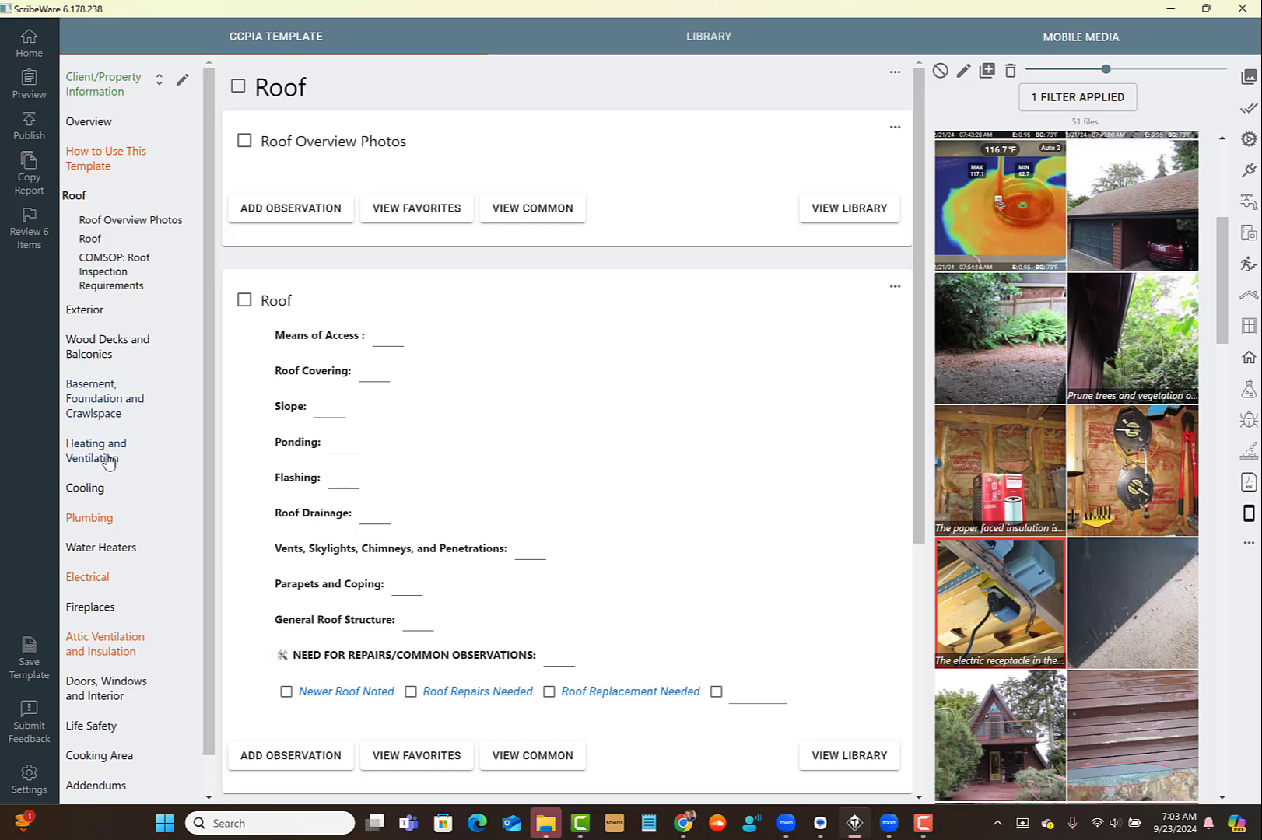
left_click(87, 577)
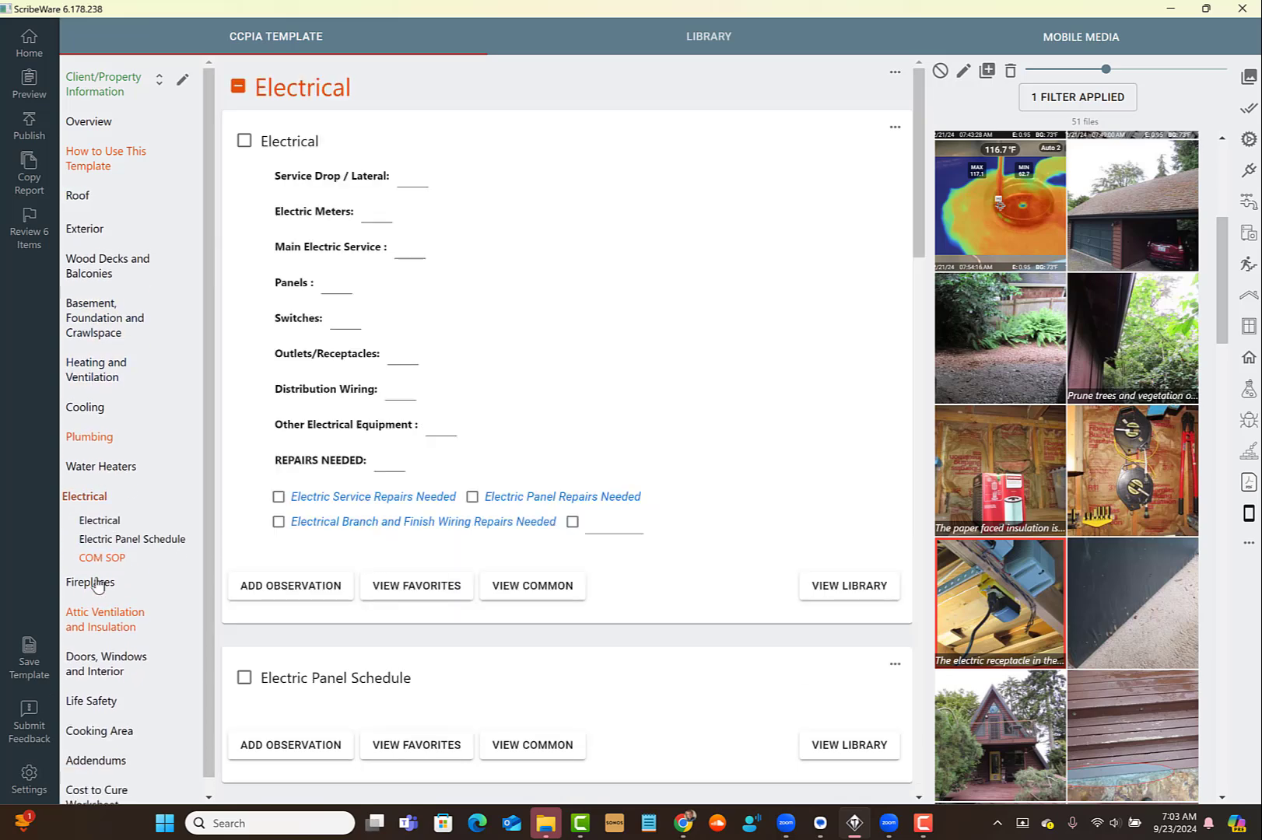
left_click(410, 187)
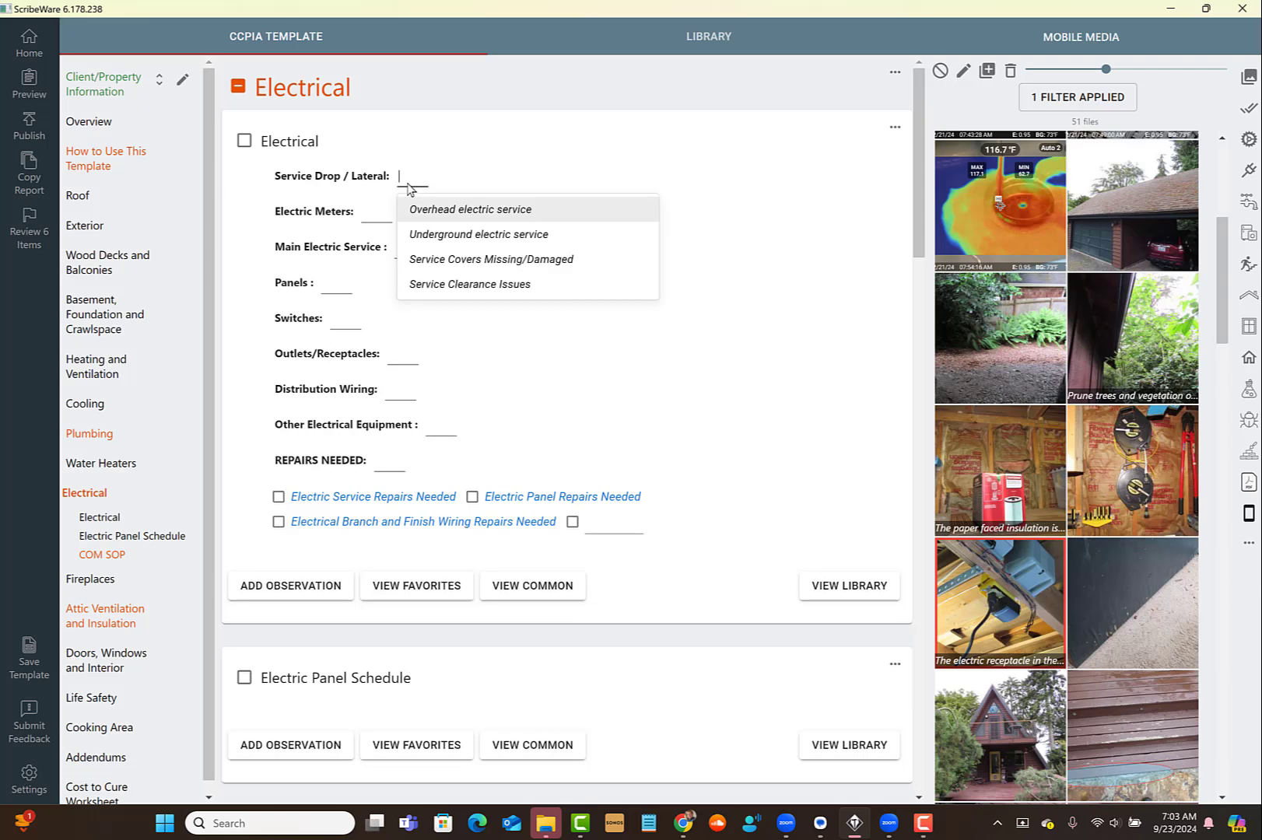
left_click(434, 233)
left_click(377, 220)
left_click(392, 244)
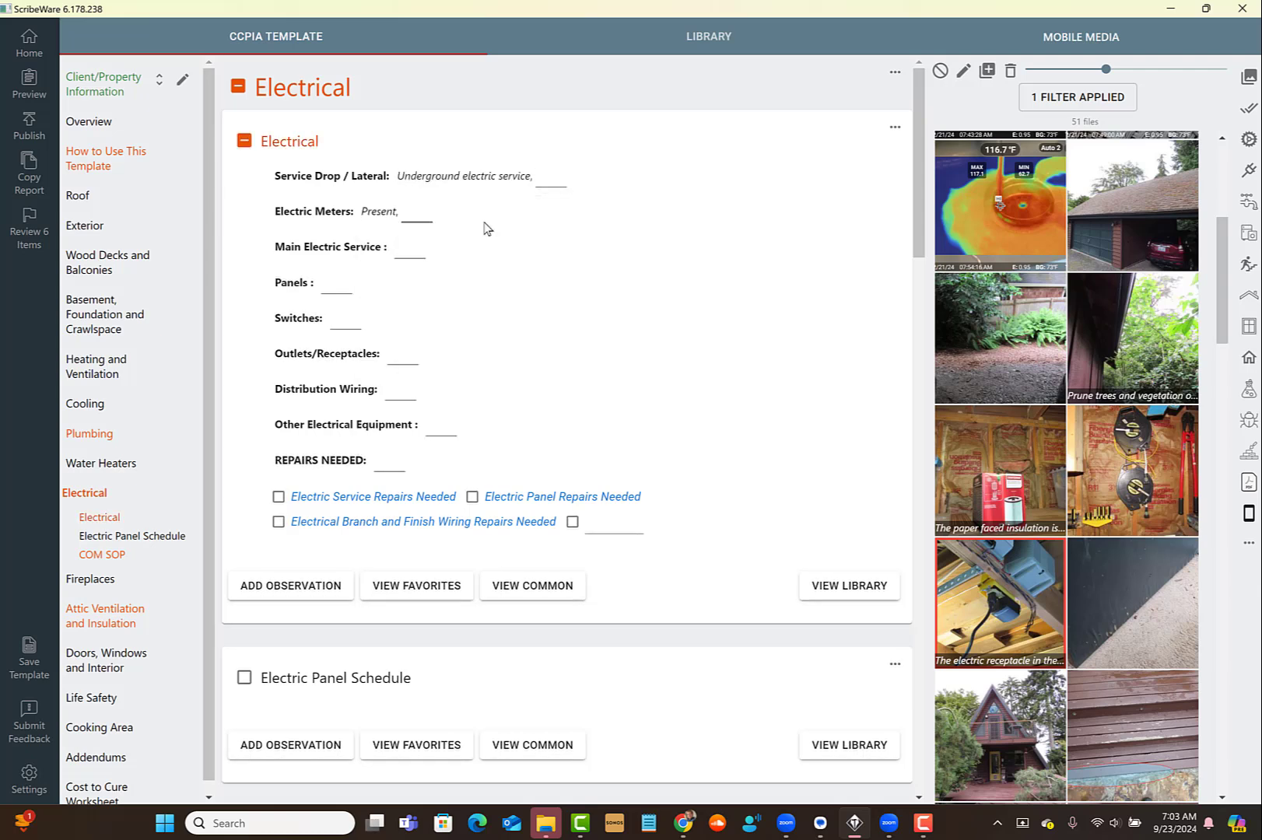
Set Main Electric Service to "Three Phase" and Panels to "The following electric panels were noted".
left_click(403, 249)
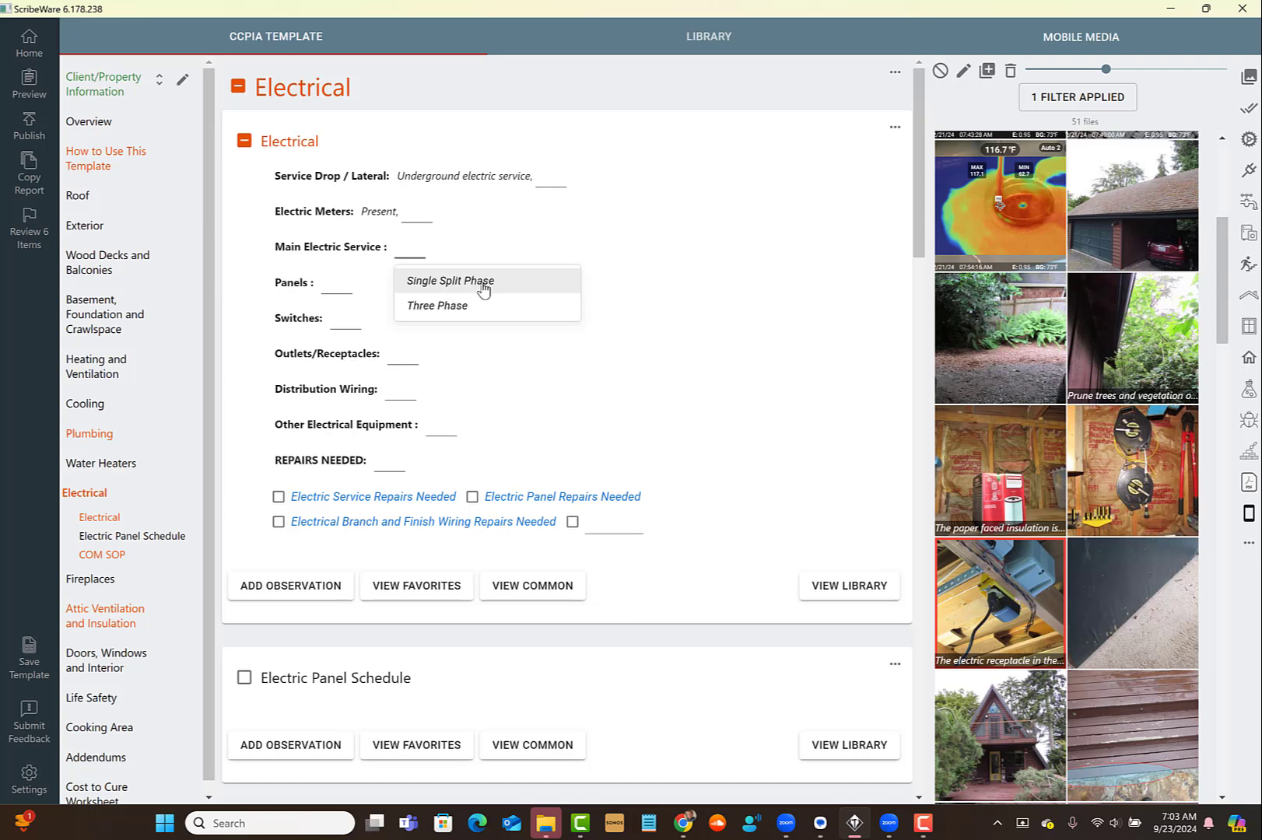
left_click(457, 306)
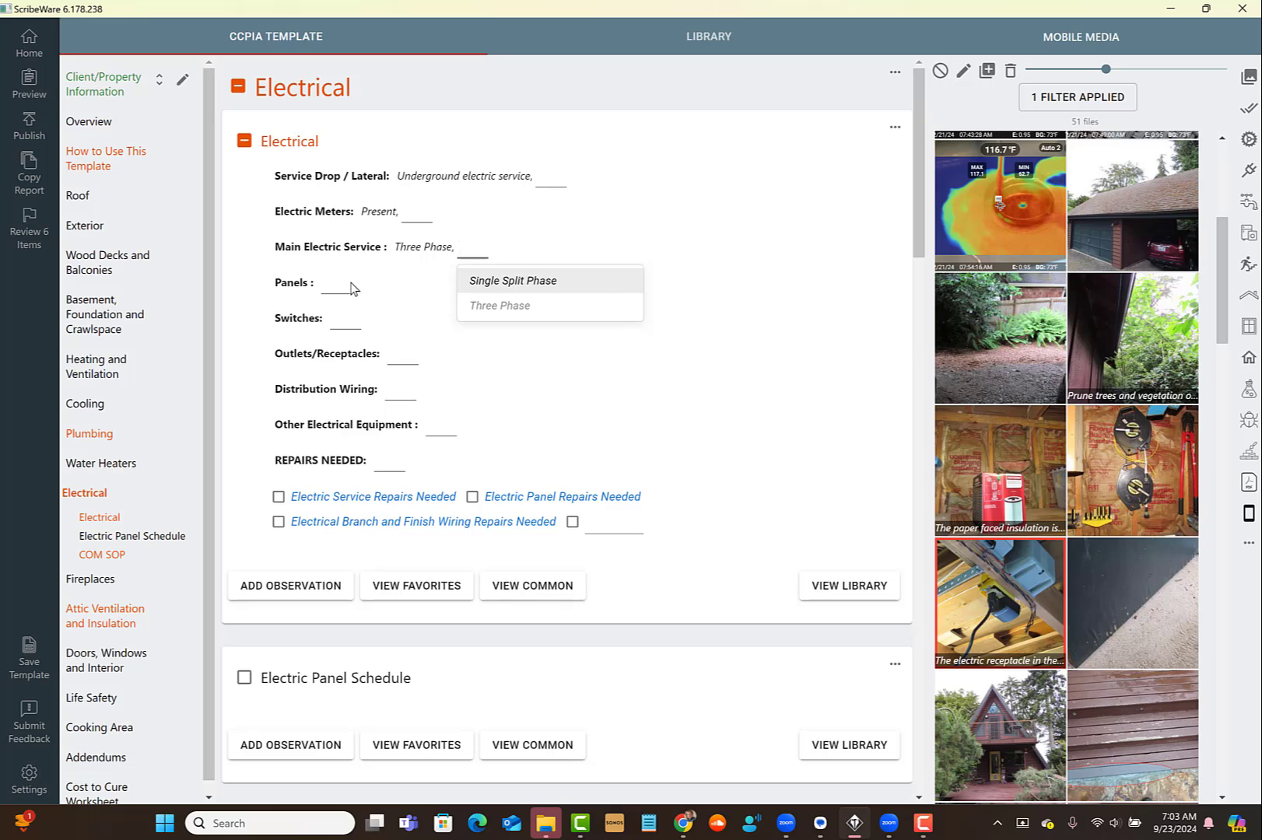
left_click(337, 288)
left_click(418, 316)
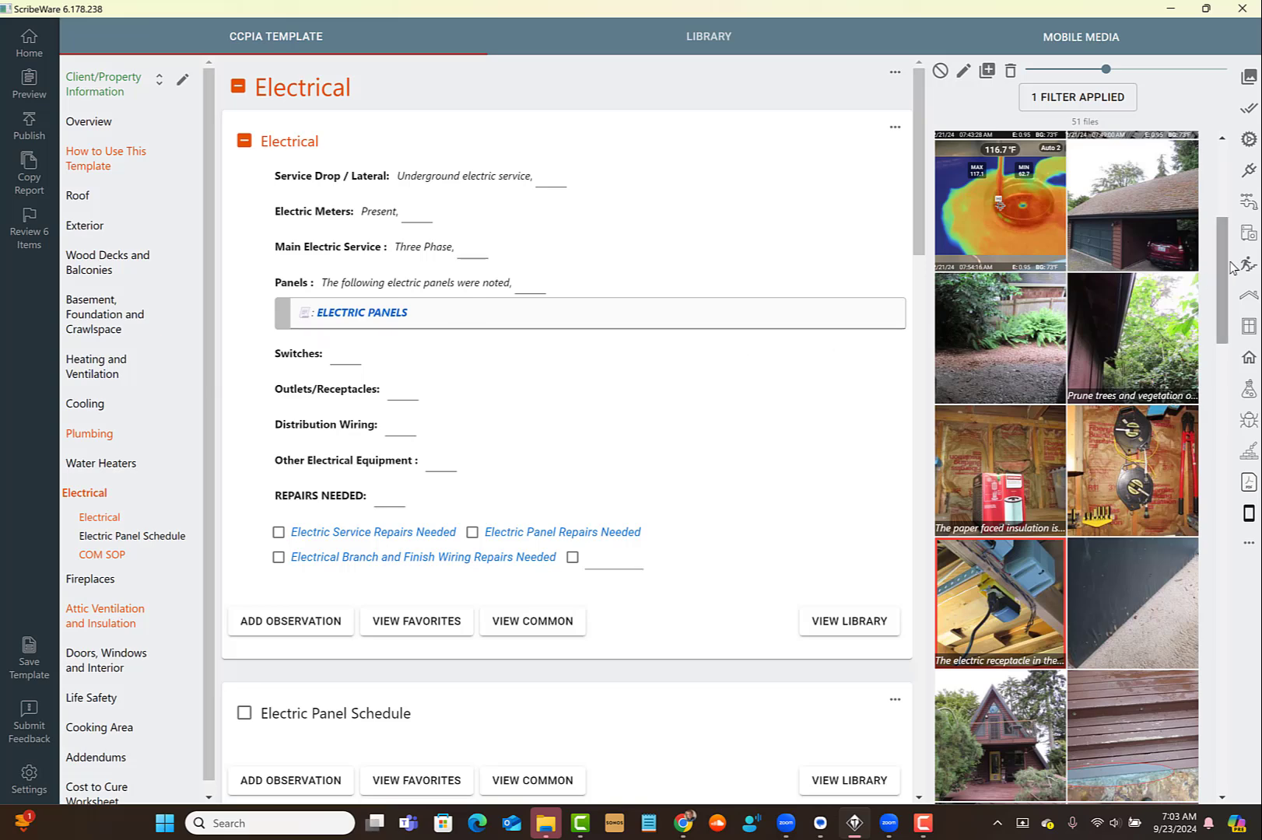
Add the 75.9 °F thermal photo to the Electric Panels note and remove the extra electric receptacle photo from it.
left_click_drag(1225, 259, 1242, 193)
left_click_drag(1019, 203, 619, 335)
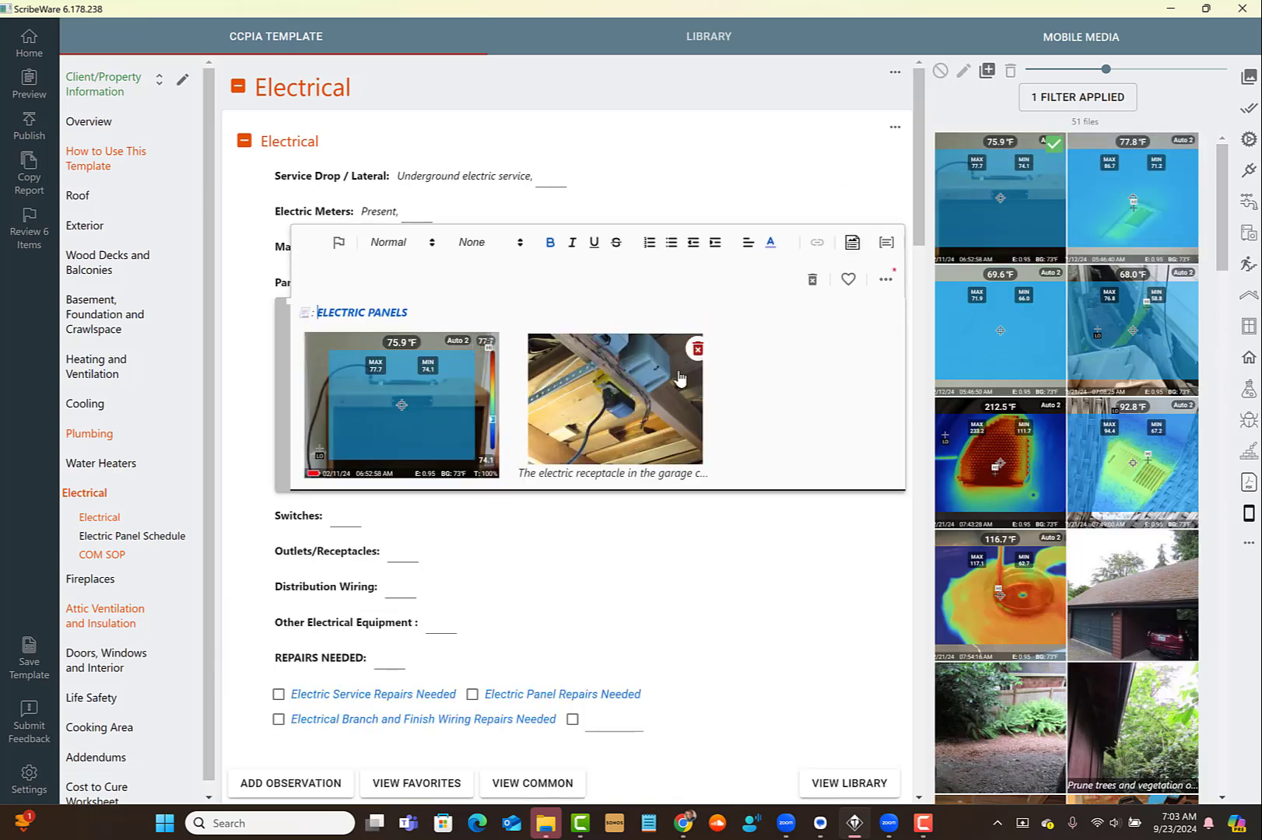
left_click(694, 352)
Caption the thermal photo in the Electric Panels note "This is the main panel is the office" and save it.
left_click(431, 421)
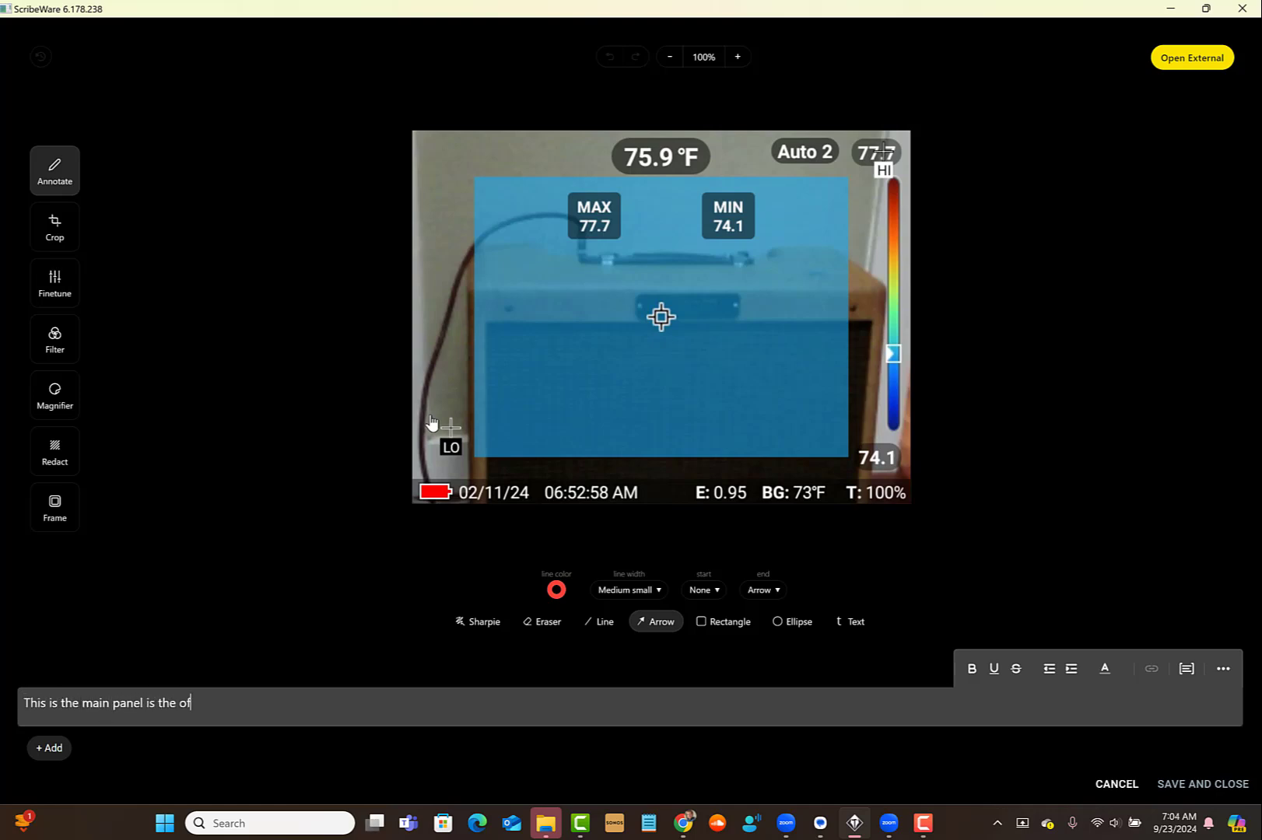
type("fice")
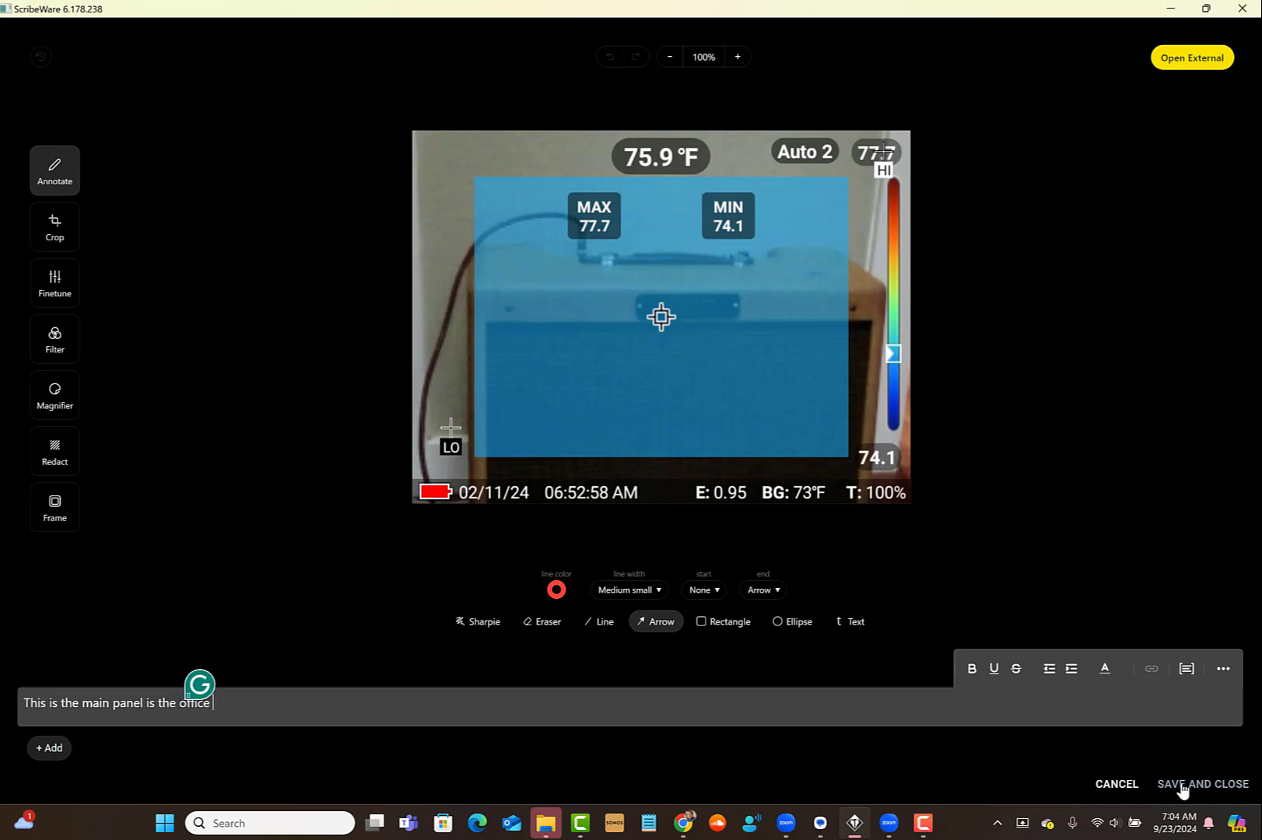
left_click(1181, 785)
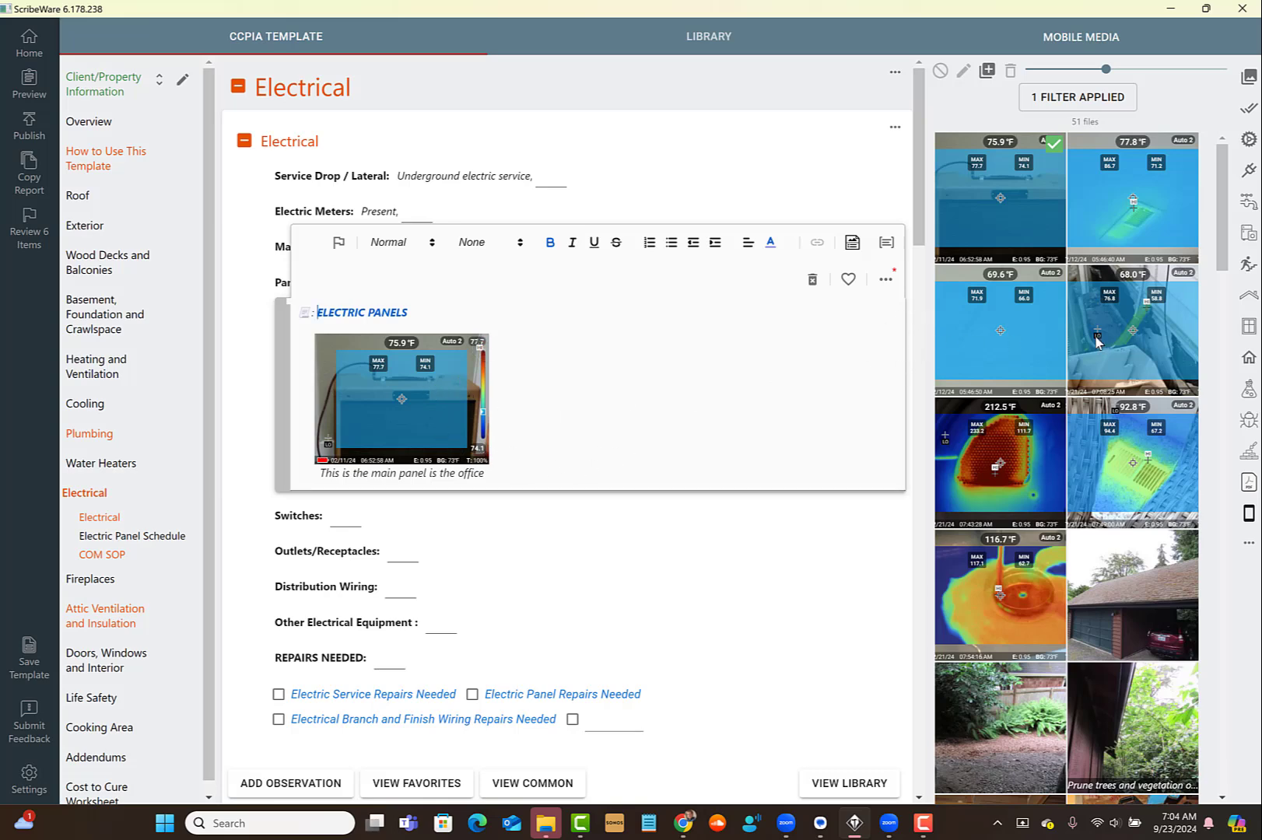
Attach the Easy-lock-side-by-side-spread PDF to the Electric Panel Schedule section.
left_click_drag(932, 342, 1096, 342)
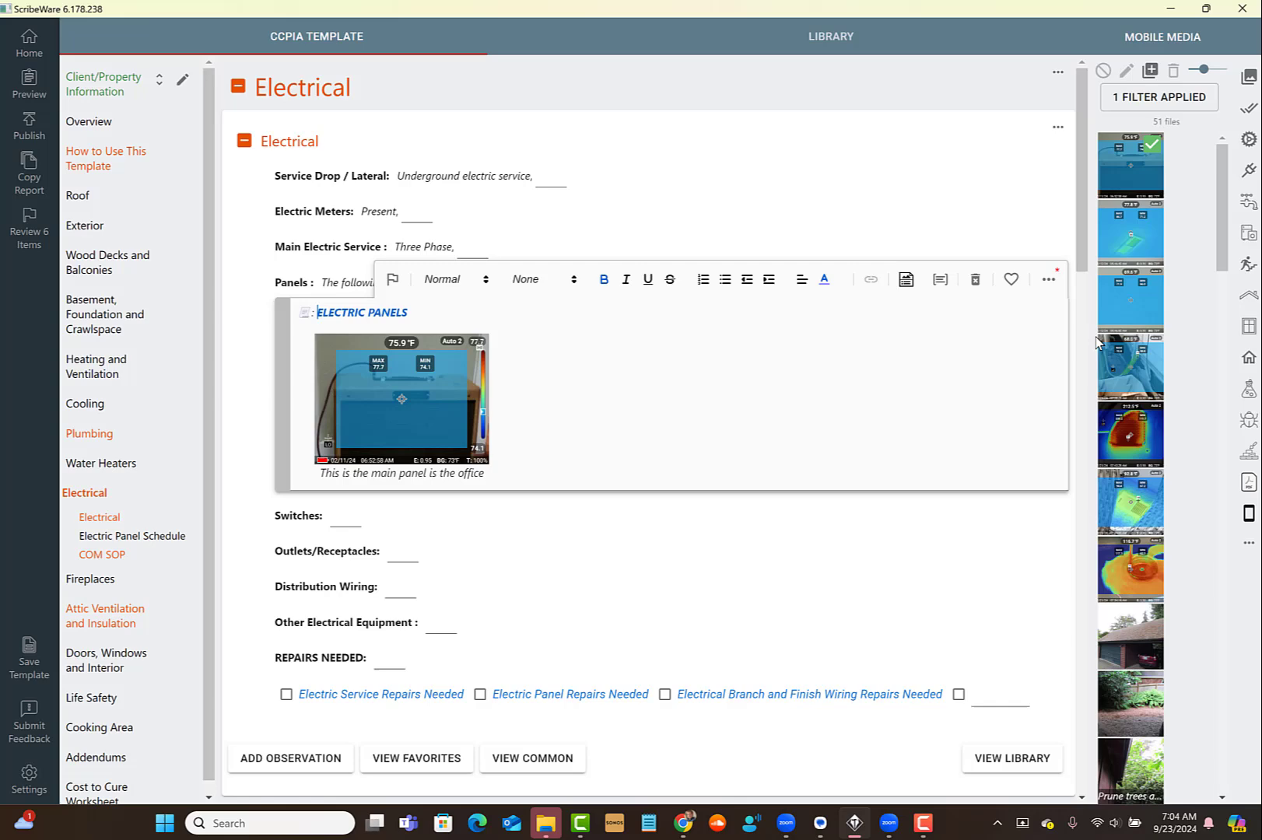
left_click(690, 203)
scroll(667, 400, "down", 4)
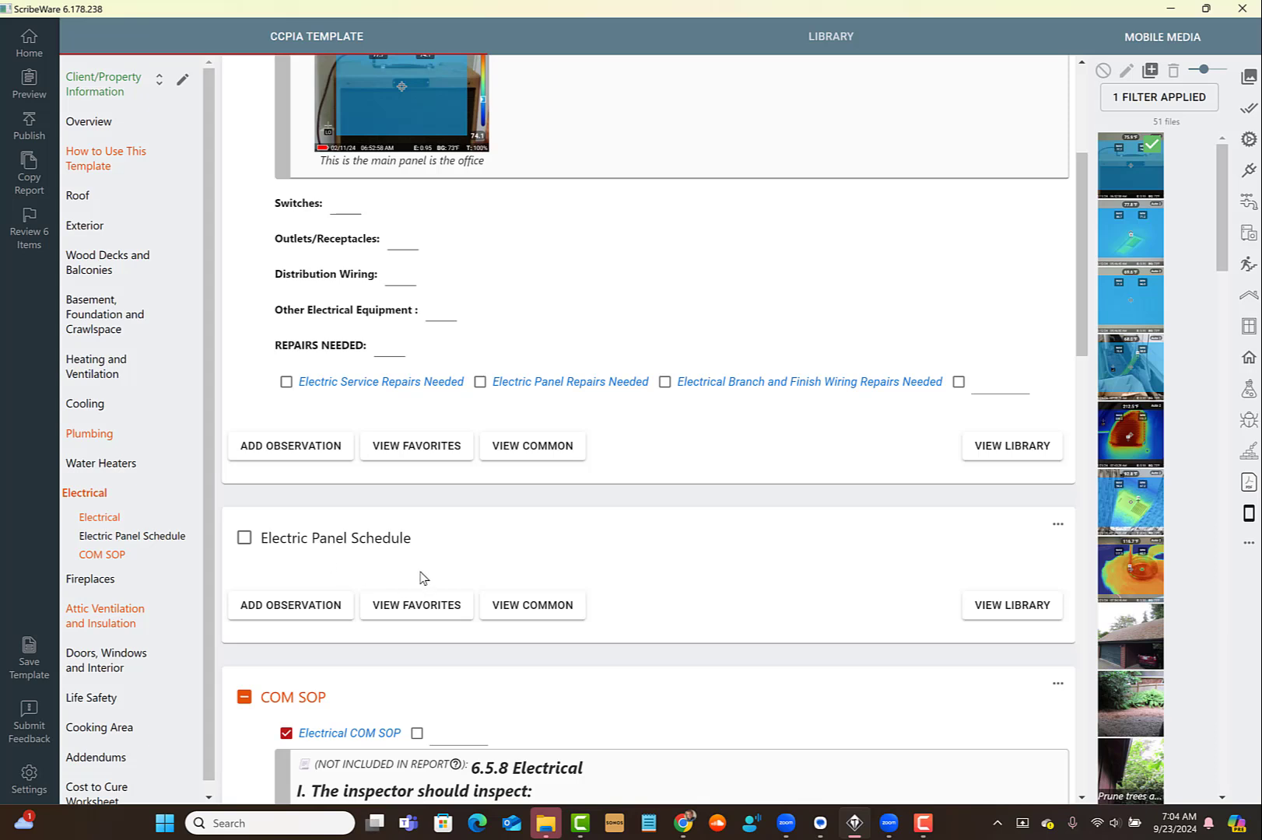
scroll(408, 573, "down", 1)
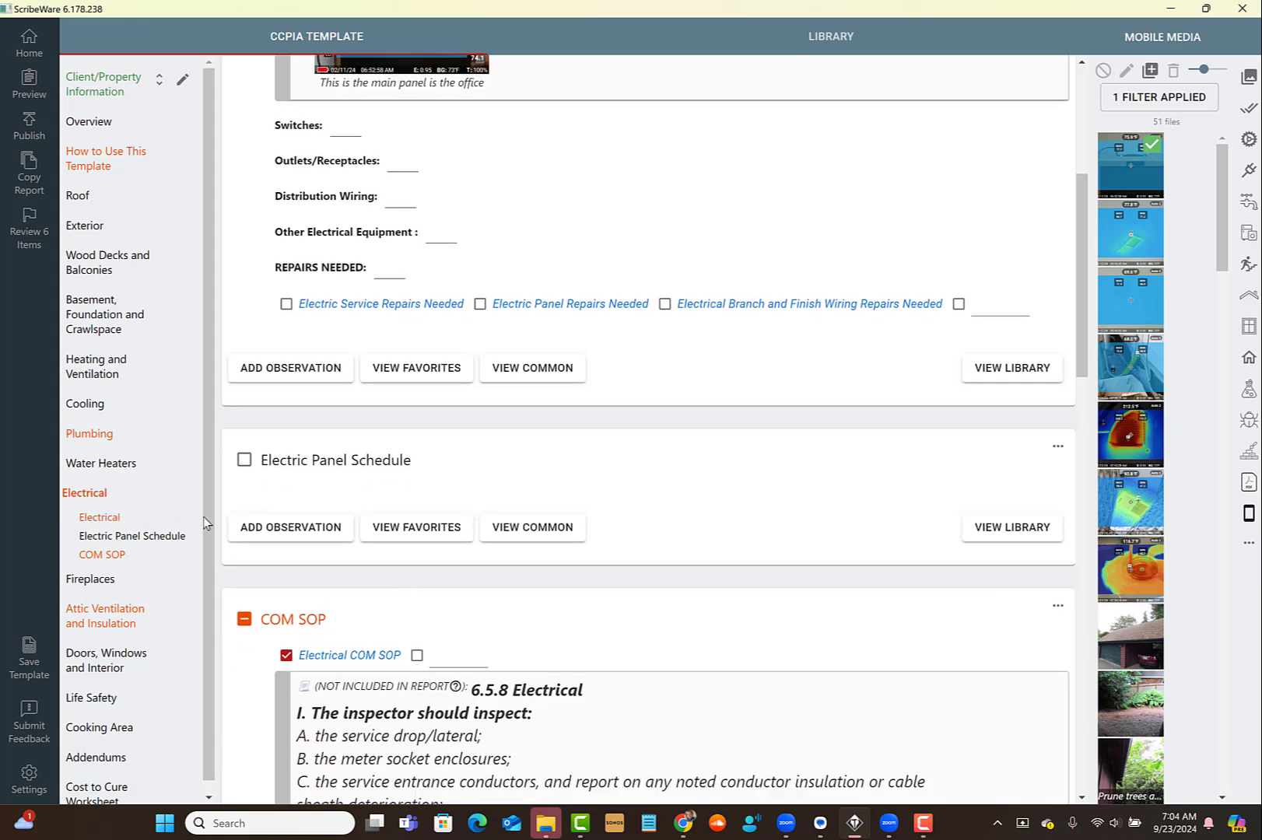
left_click(1252, 486)
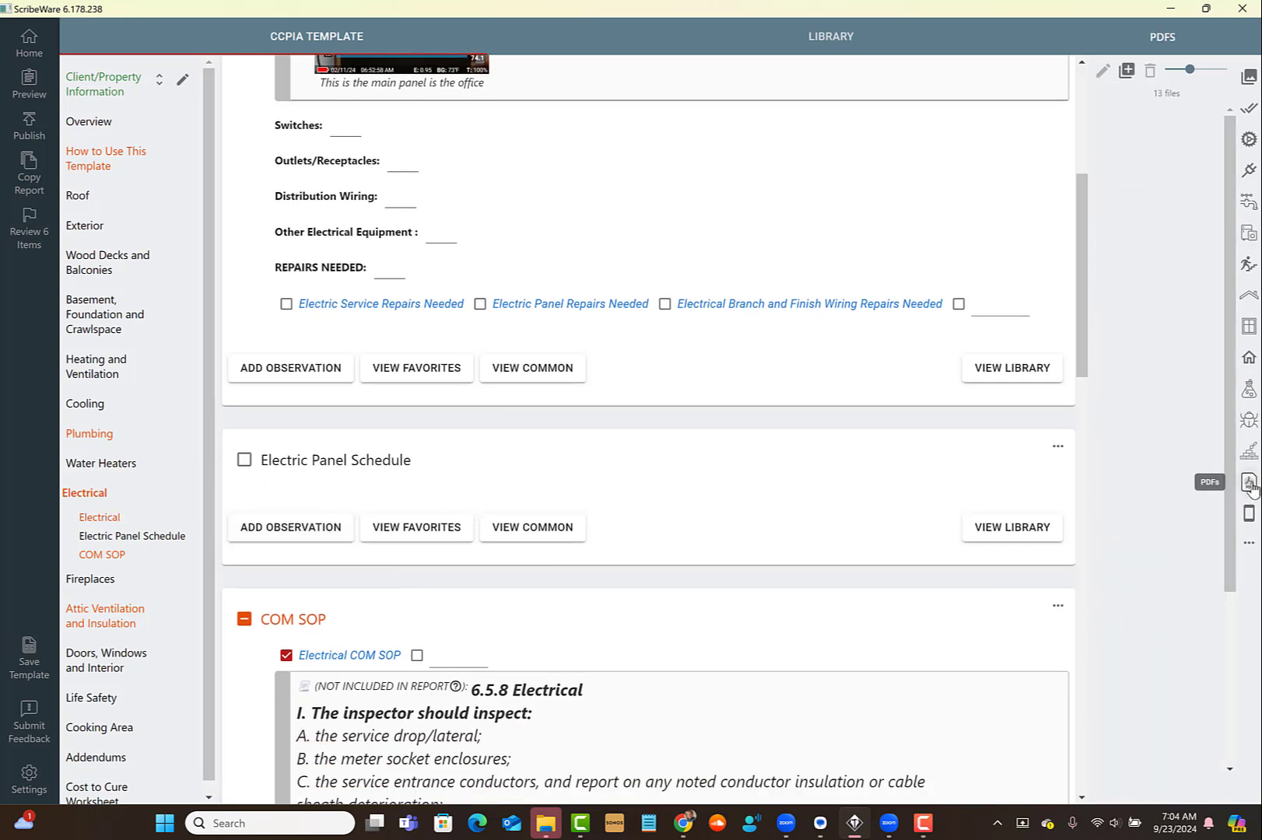
left_click_drag(1124, 413, 600, 510)
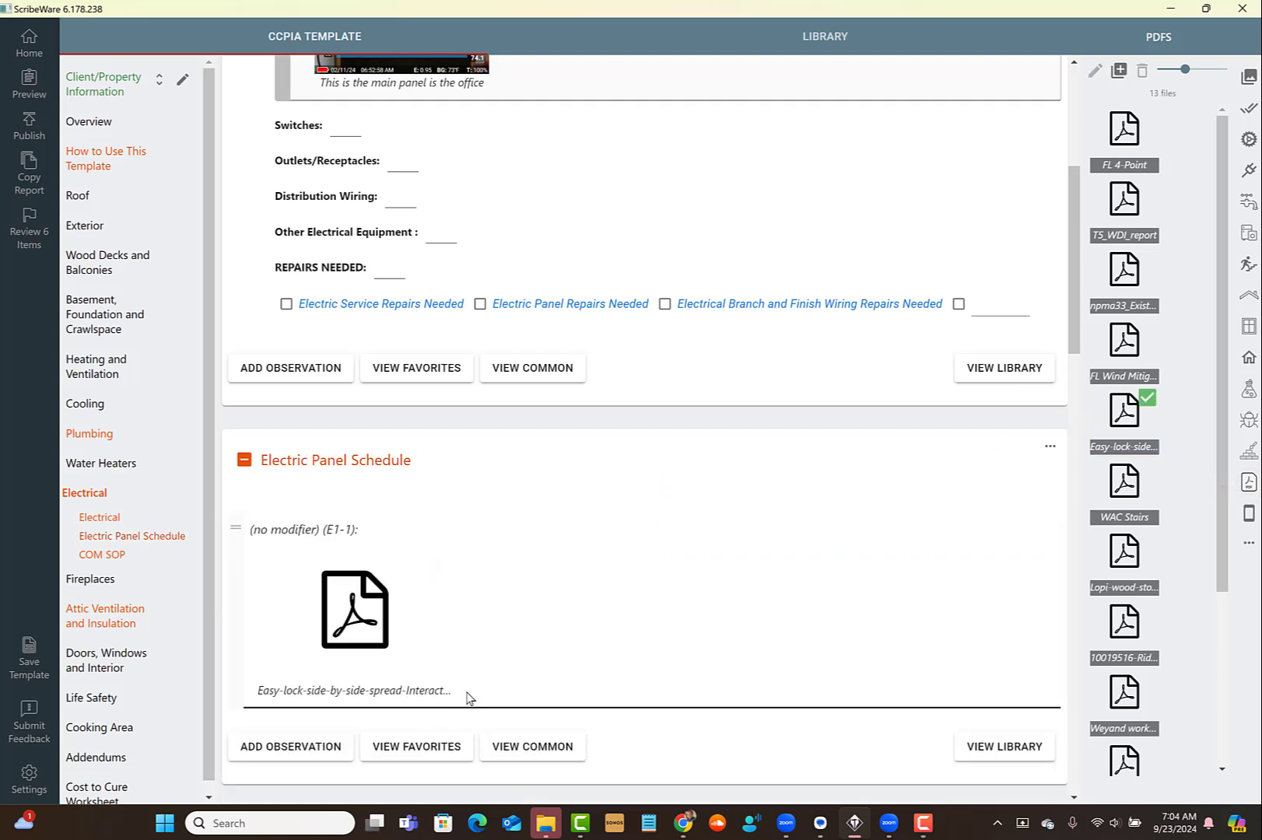
mouse_move(369, 582)
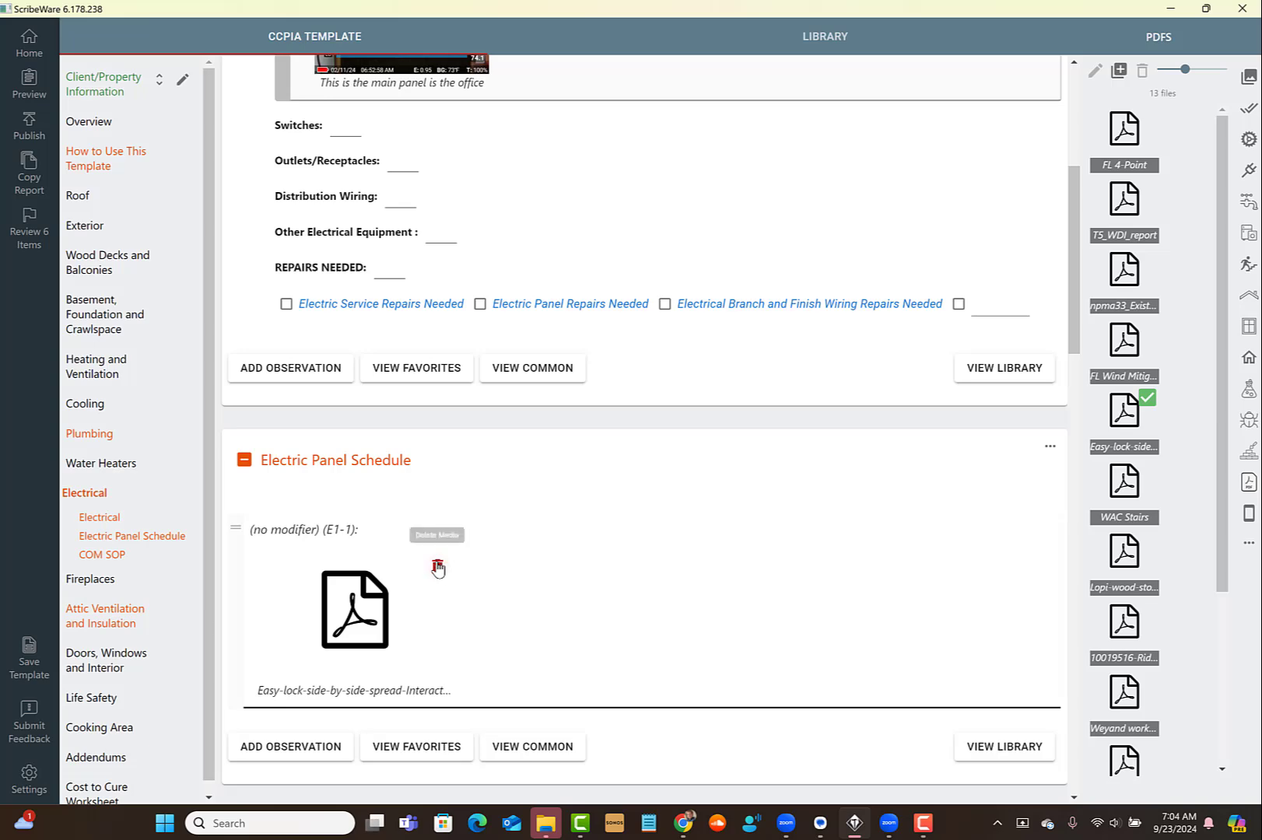
Set Switches to "Tested a representative sample" and Outlets/Receptacles to "Three wire".
scroll(566, 593, "up", 5)
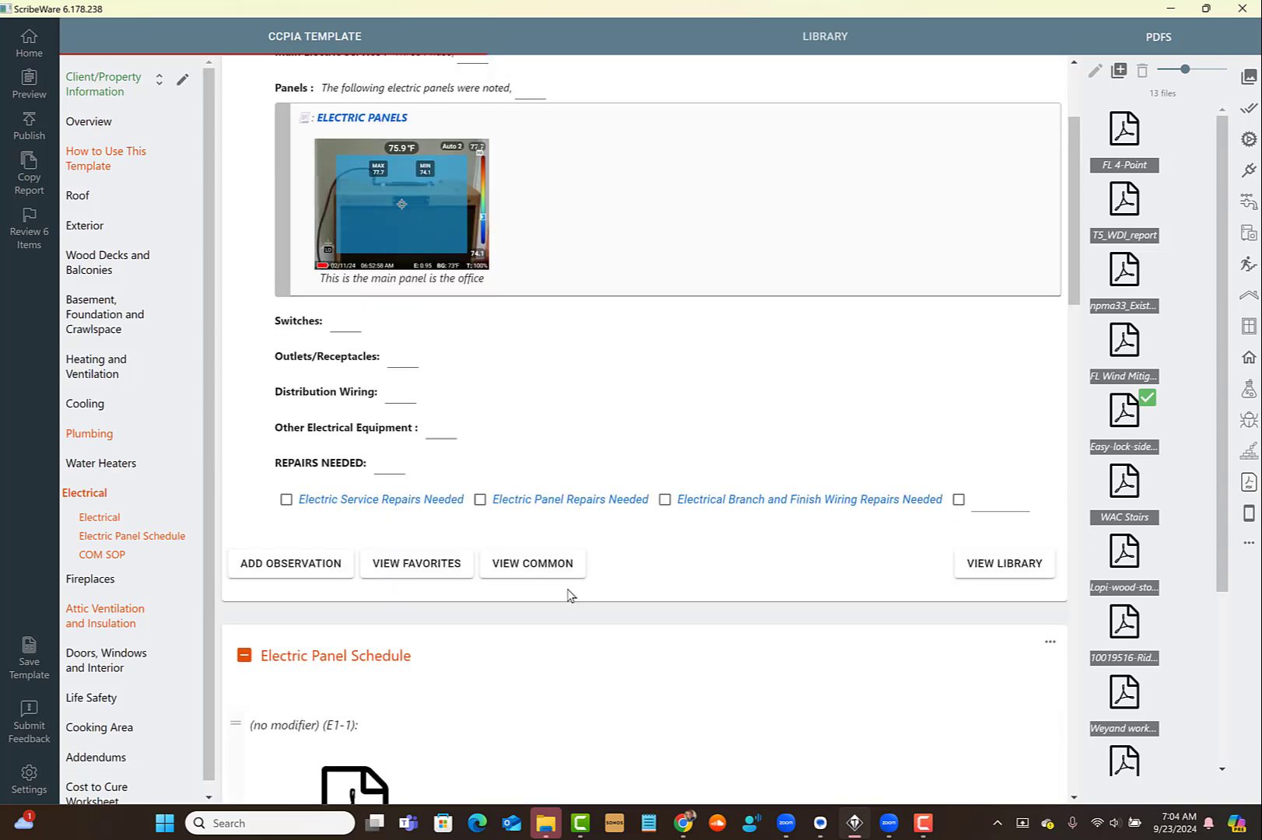
scroll(544, 506, "down", 4)
left_click(352, 205)
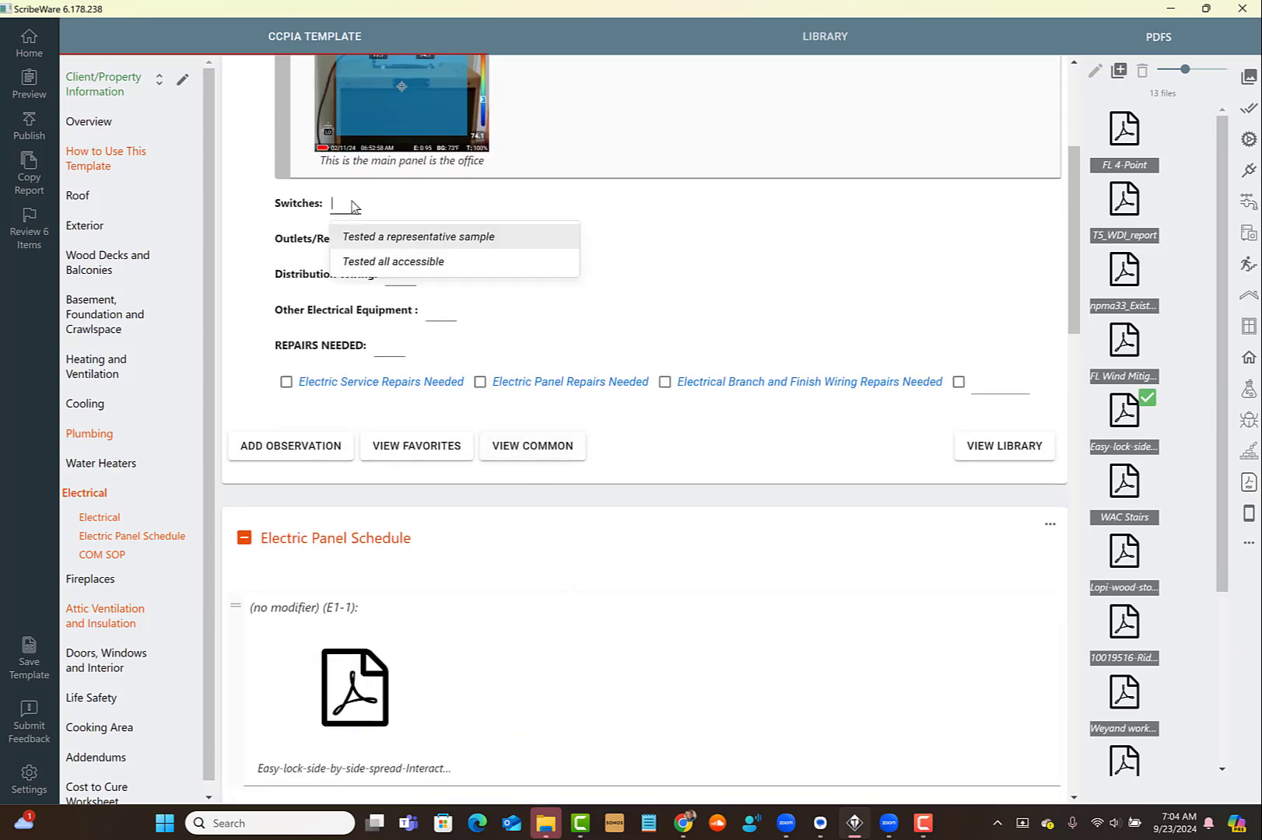
left_click(391, 244)
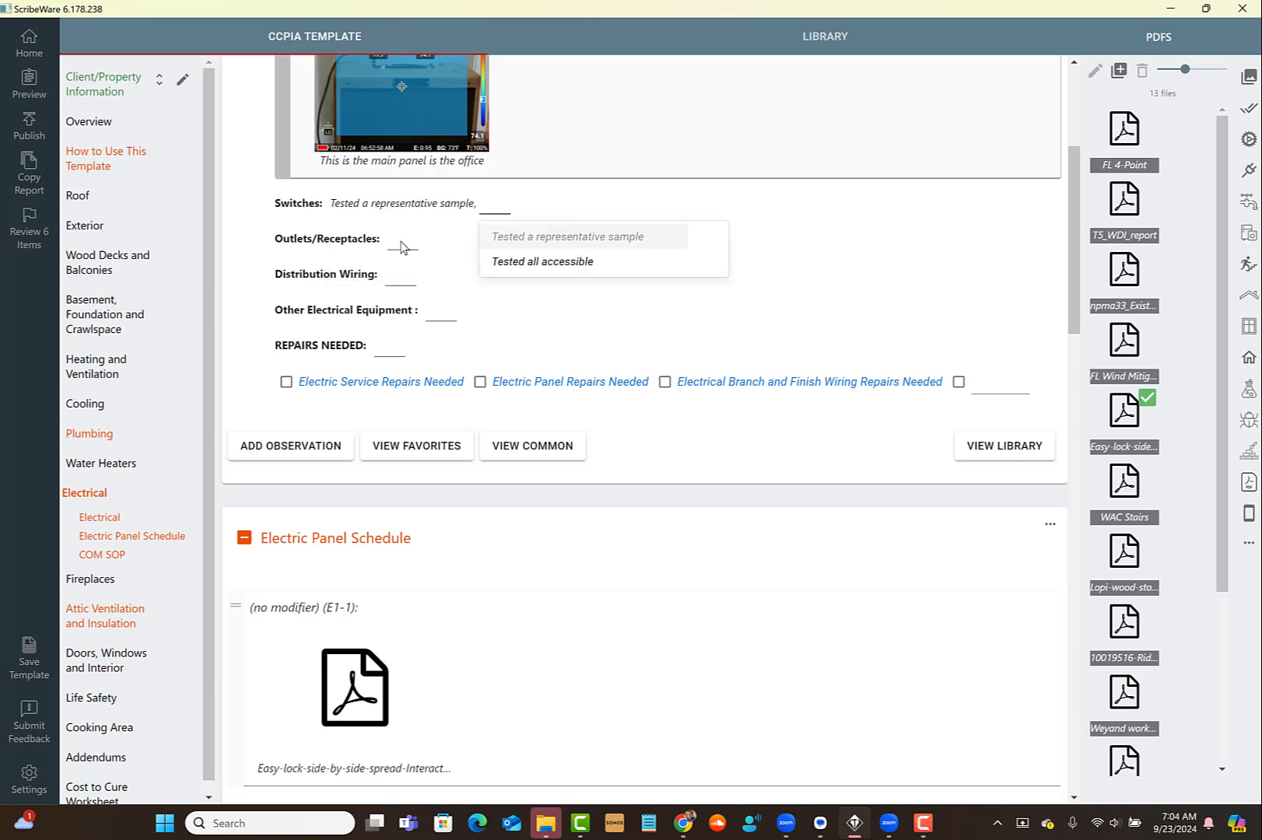
left_click(402, 247)
left_click(433, 273)
Set Distribution Wiring to NM Cable, Rigid conduit, Armored Flexible Cable and Liquid Tight.
left_click(400, 274)
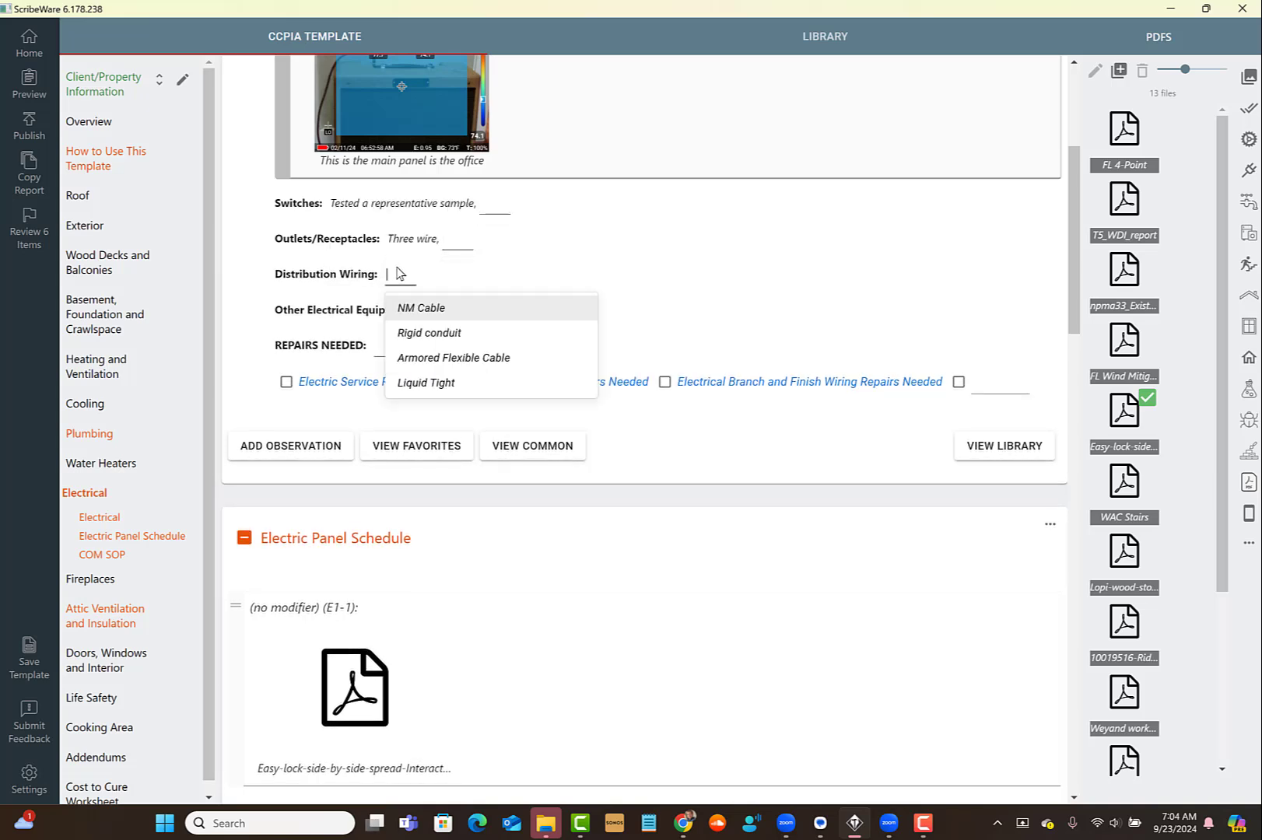
left_click(429, 310)
left_click(501, 331)
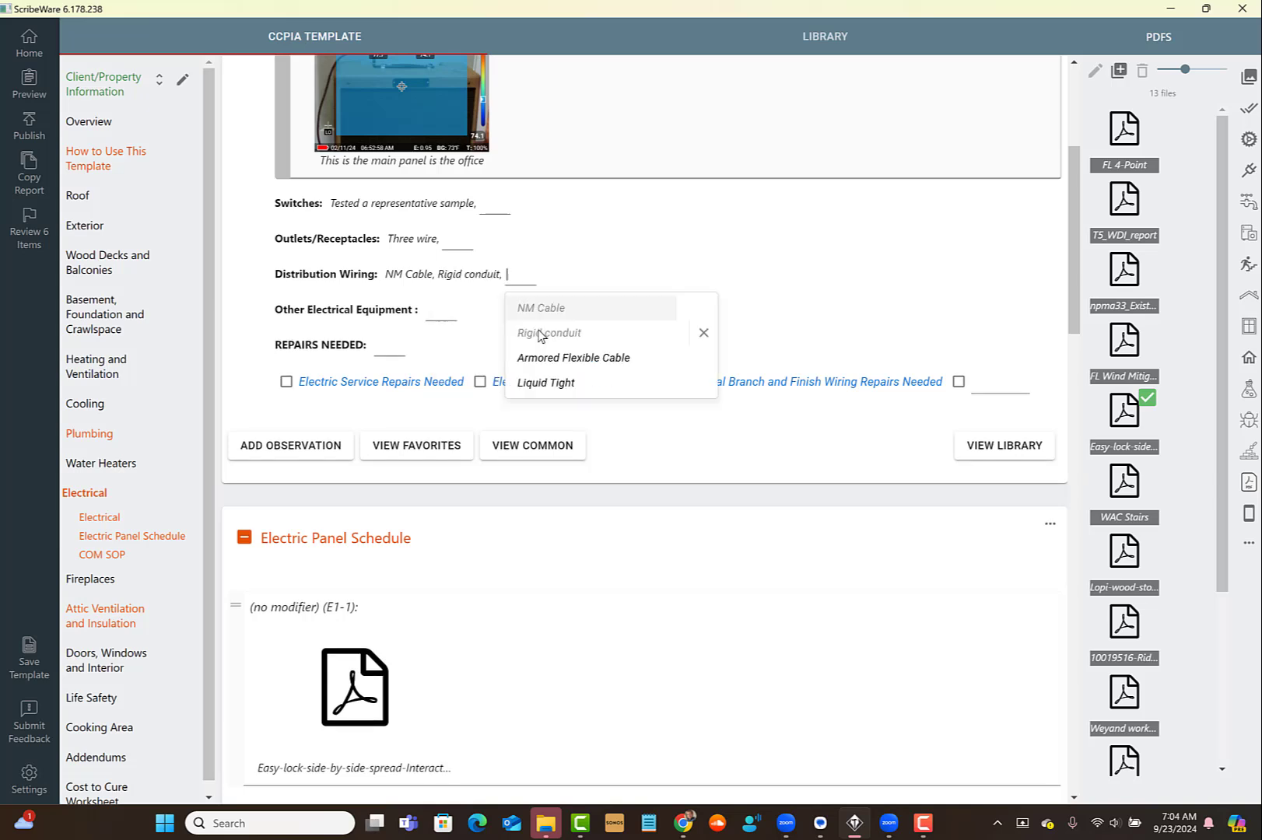
left_click(565, 357)
left_click(700, 384)
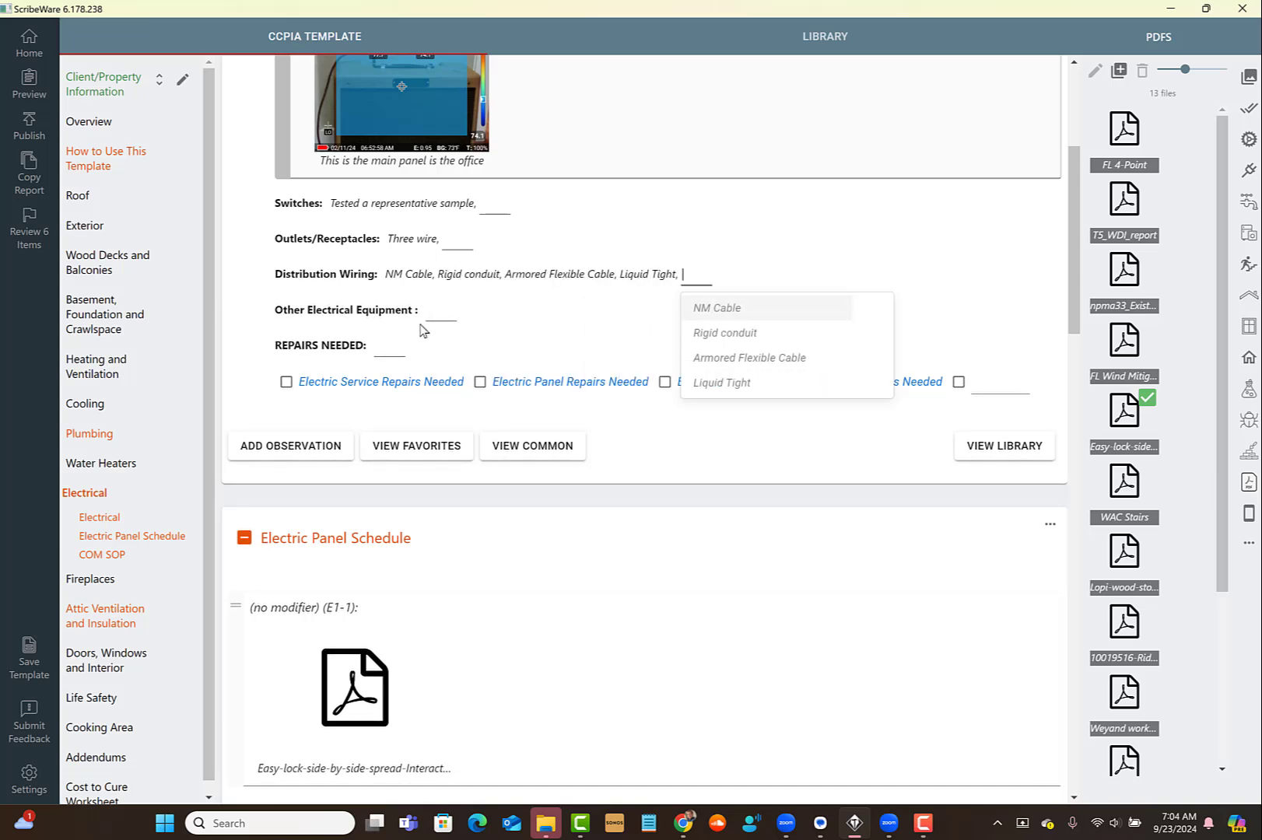
Include the "Electrical Branch and Finish Wiring Repairs Needed" observation under Repairs Needed.
left_click(453, 311)
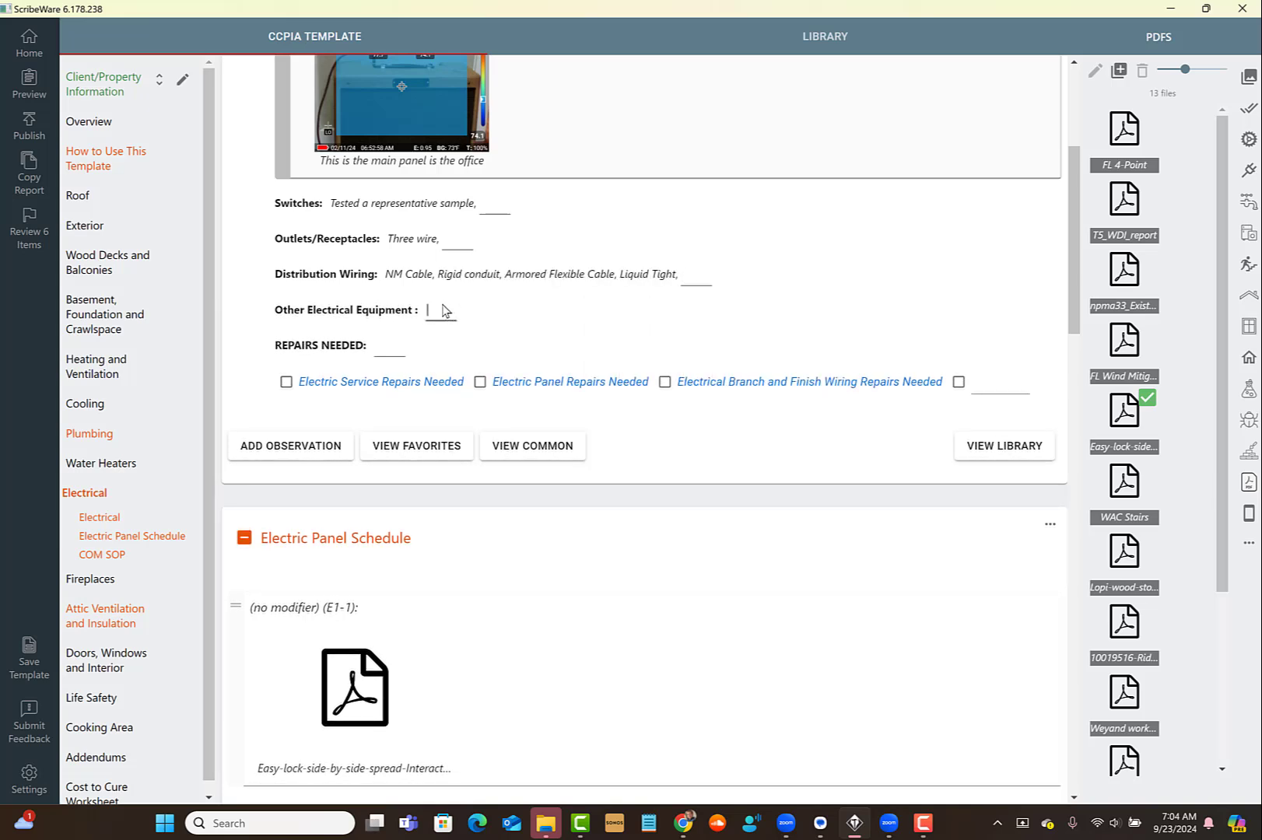
left_click(391, 353)
left_click_drag(1019, 455, 1006, 460)
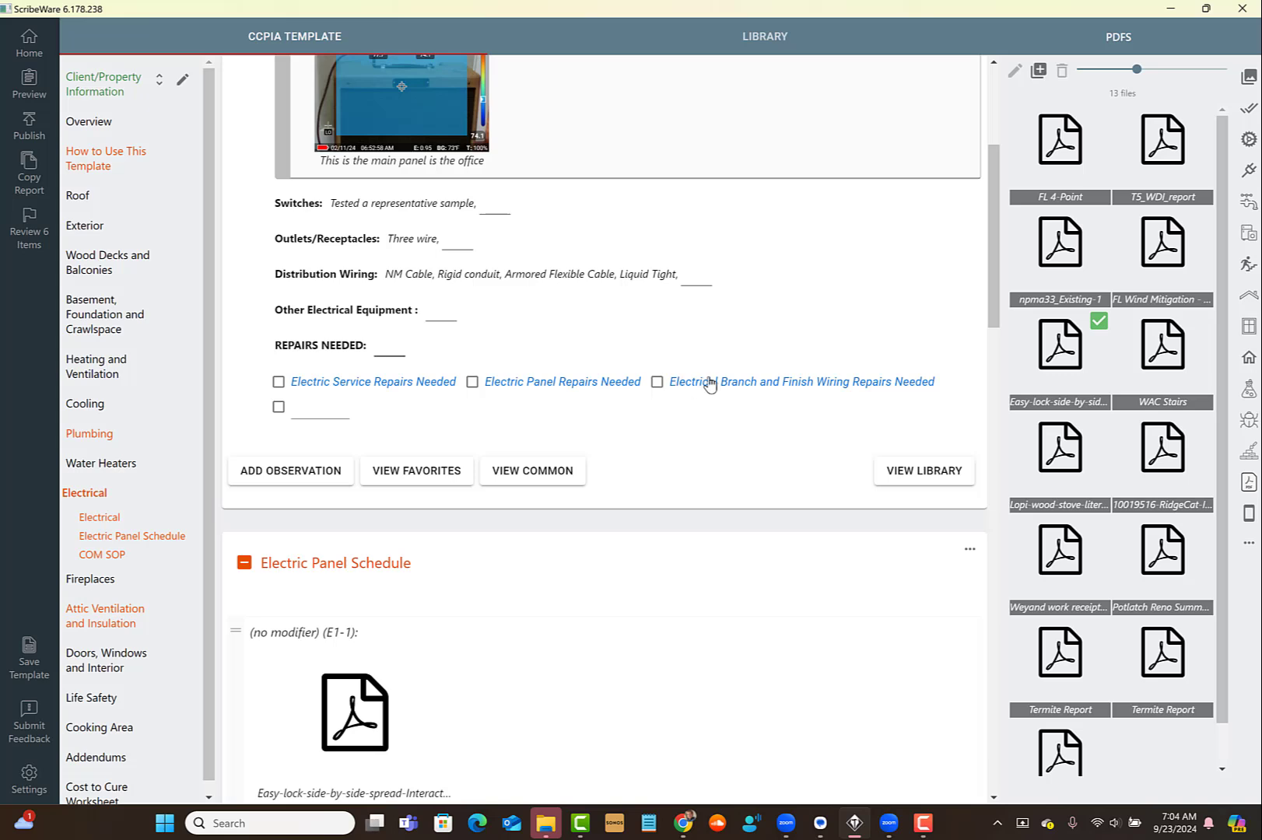
left_click(869, 386)
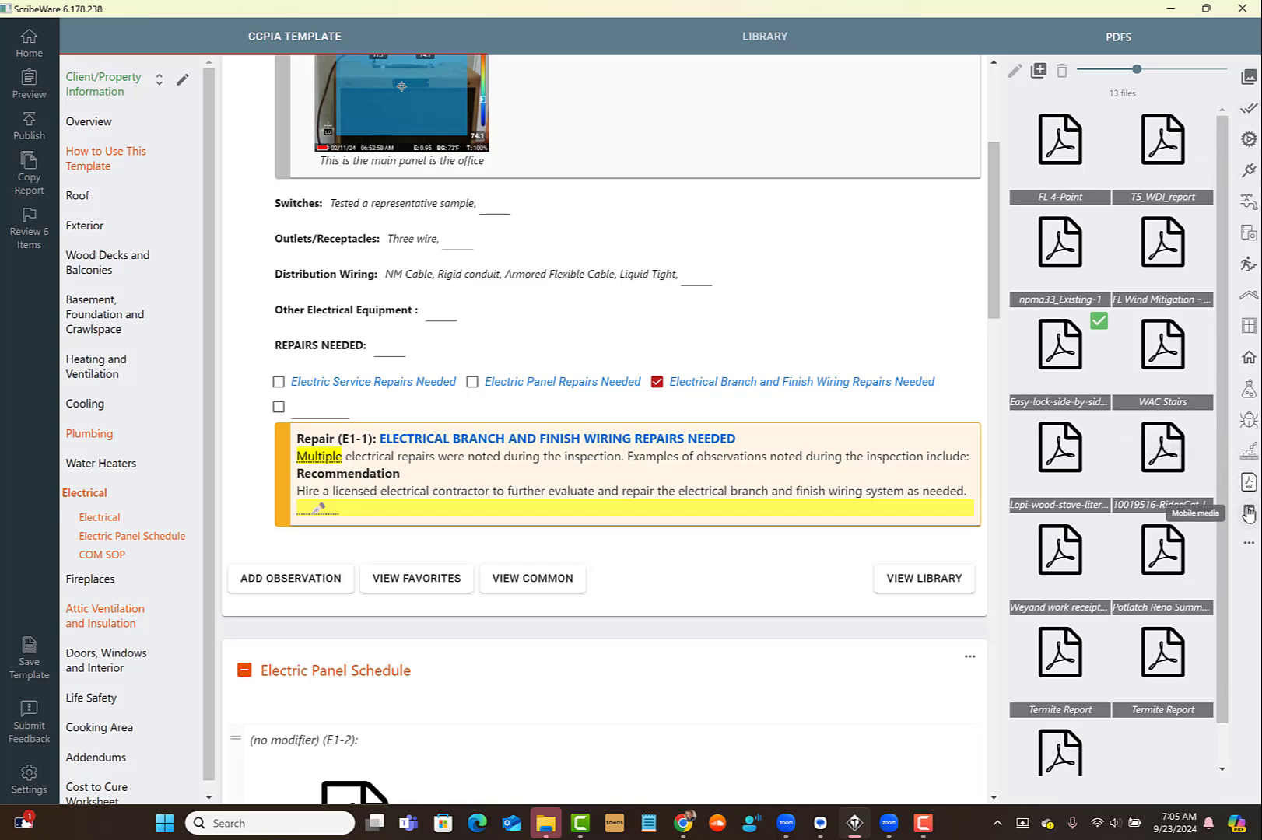
Add the garage electric receptacle photo from the mobile media to the electrical branch and finish wiring repair.
left_click(1248, 513)
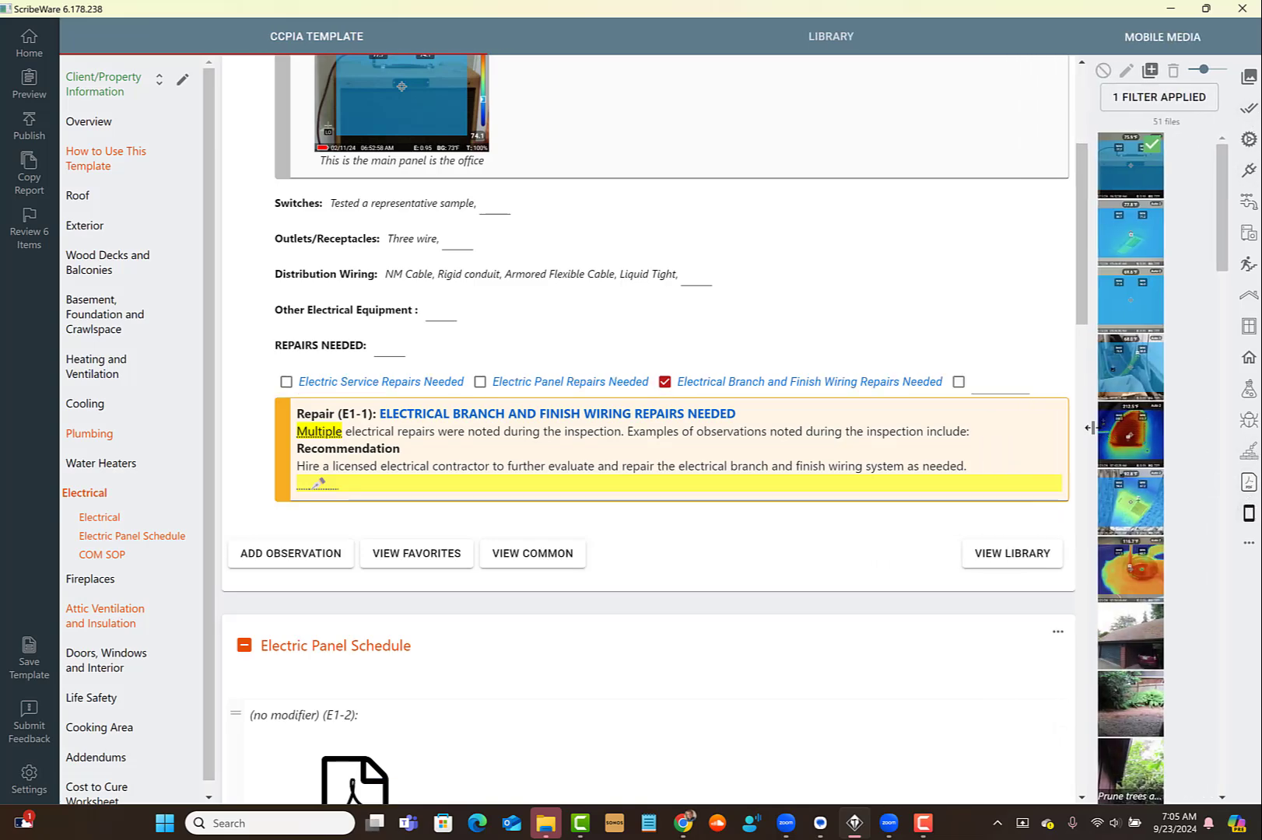
left_click_drag(1093, 428, 967, 447)
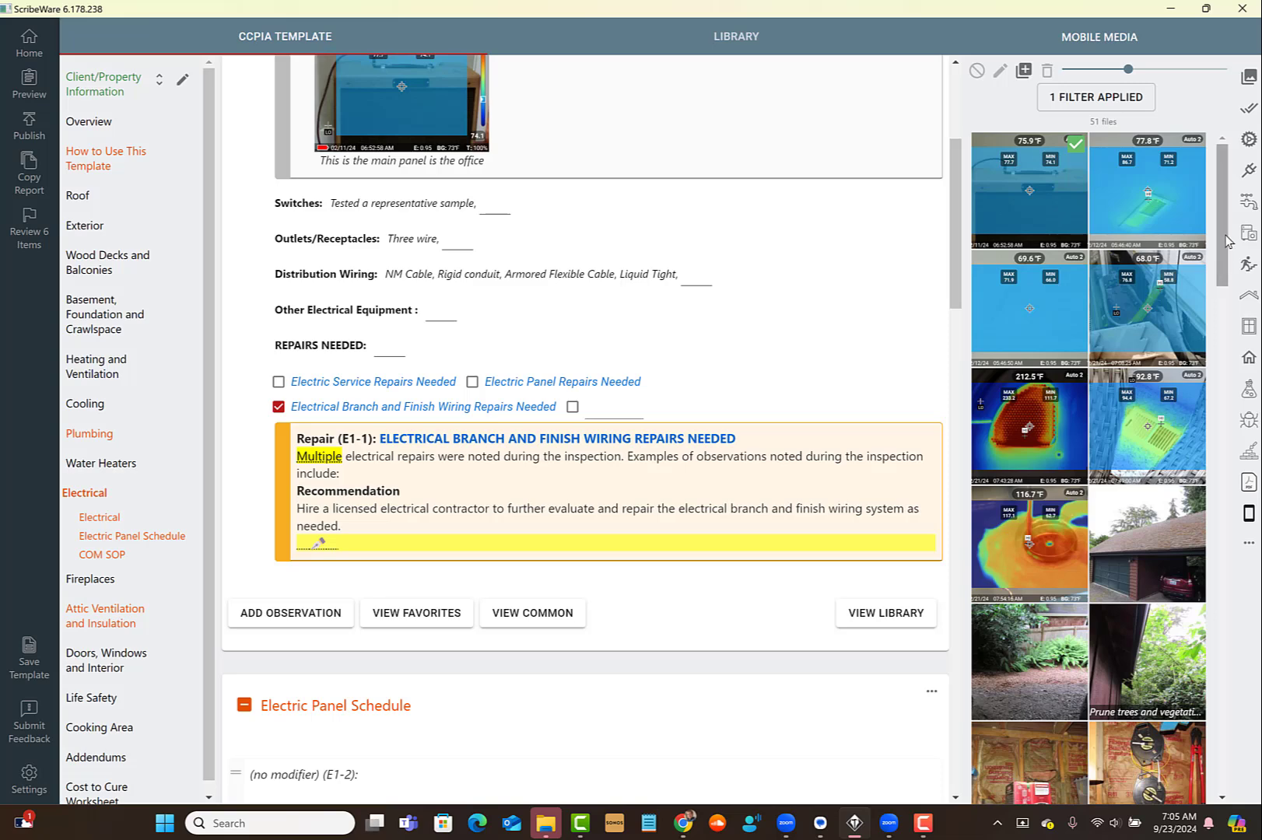
scroll(1227, 242, "down", 6)
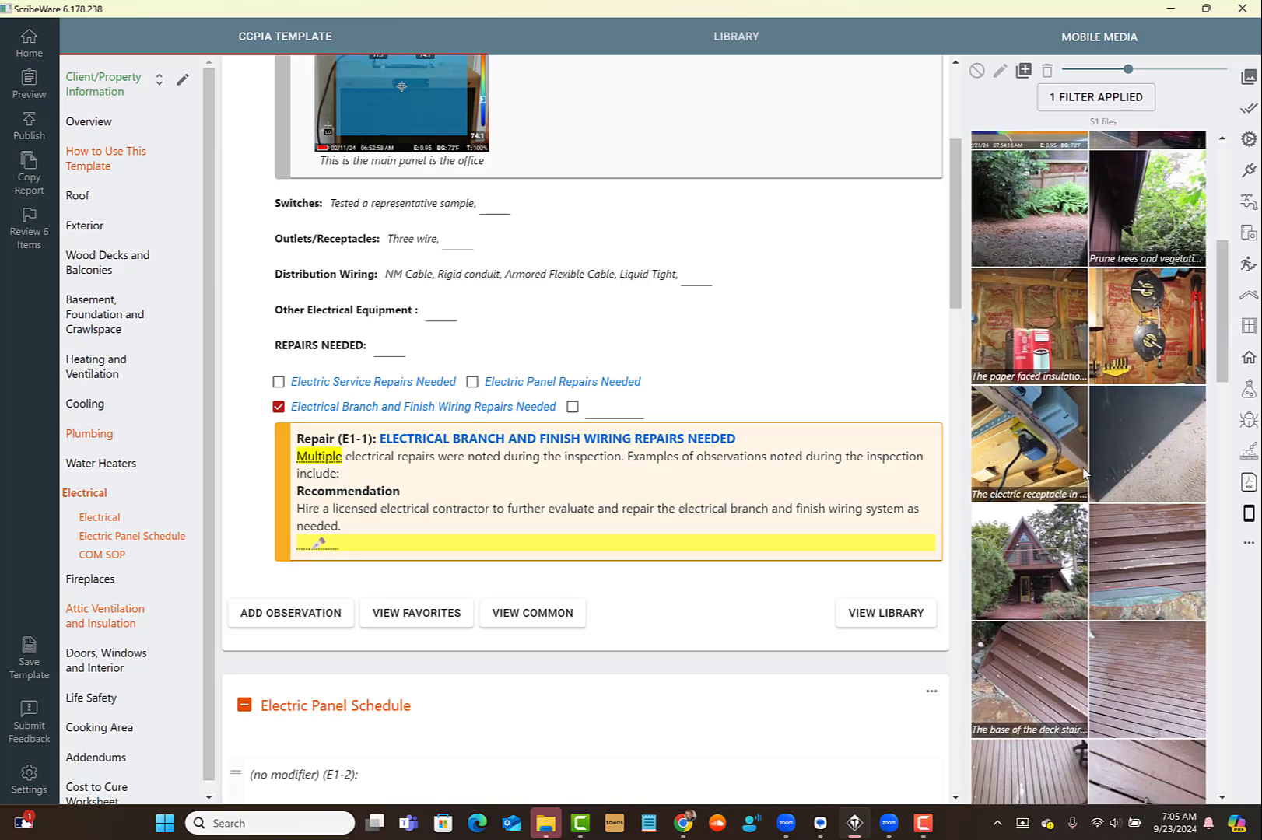
left_click_drag(1085, 473, 735, 498)
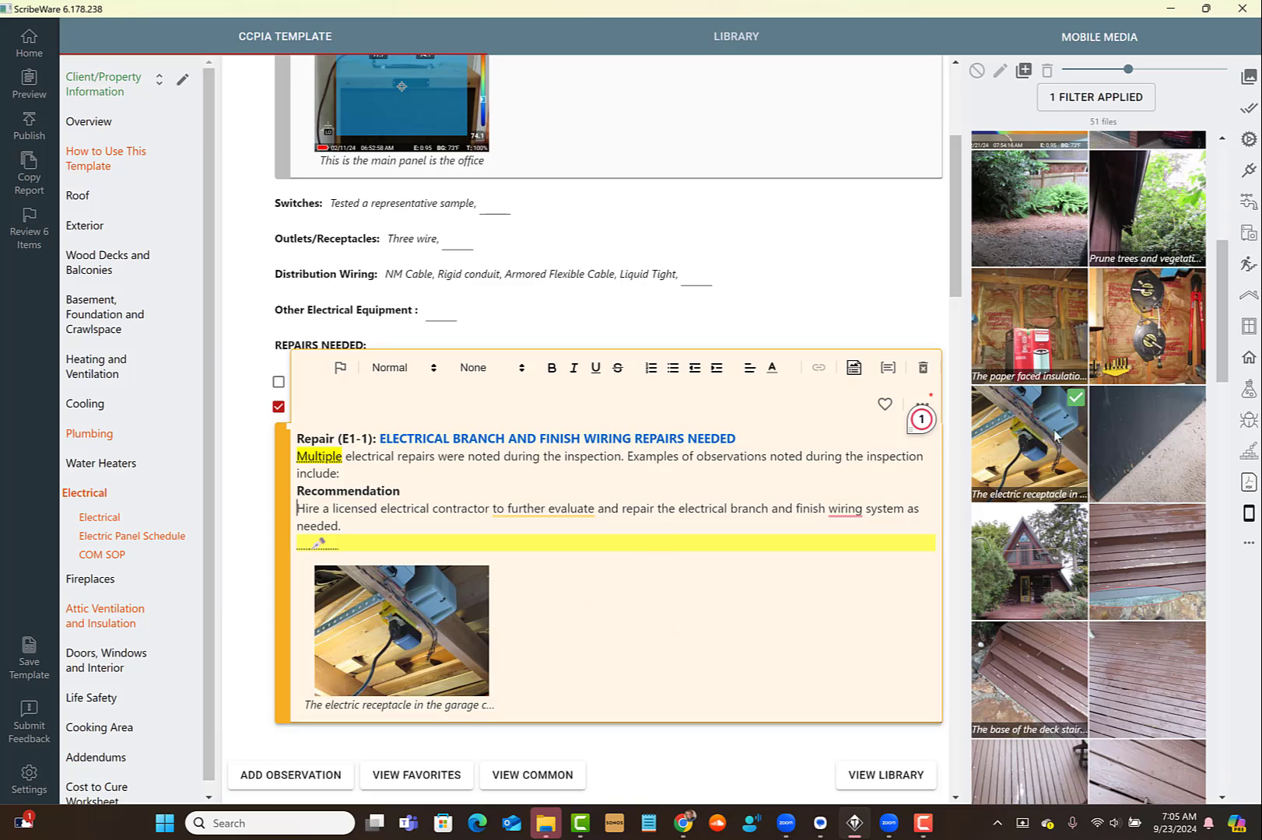
Filter the mobile media to hide media used in this report.
left_click(1064, 109)
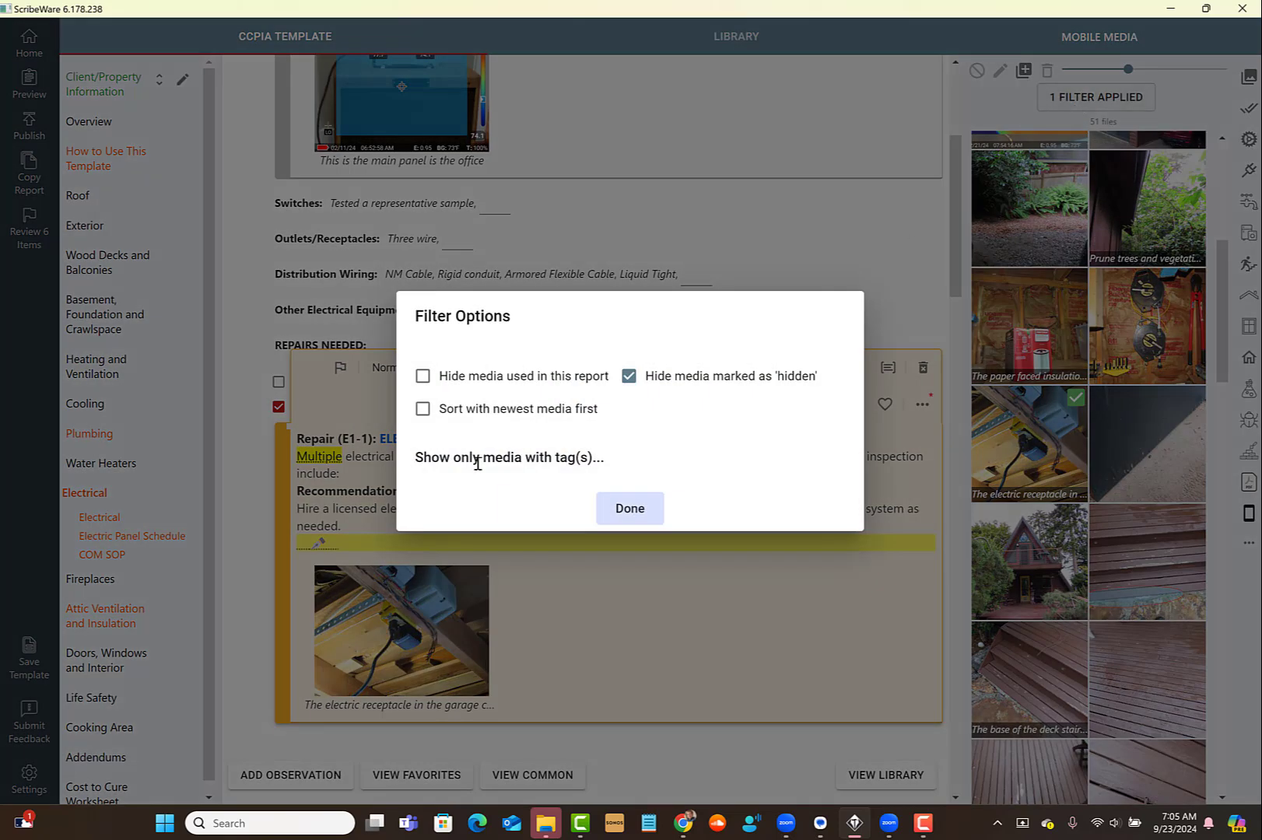
left_click(519, 382)
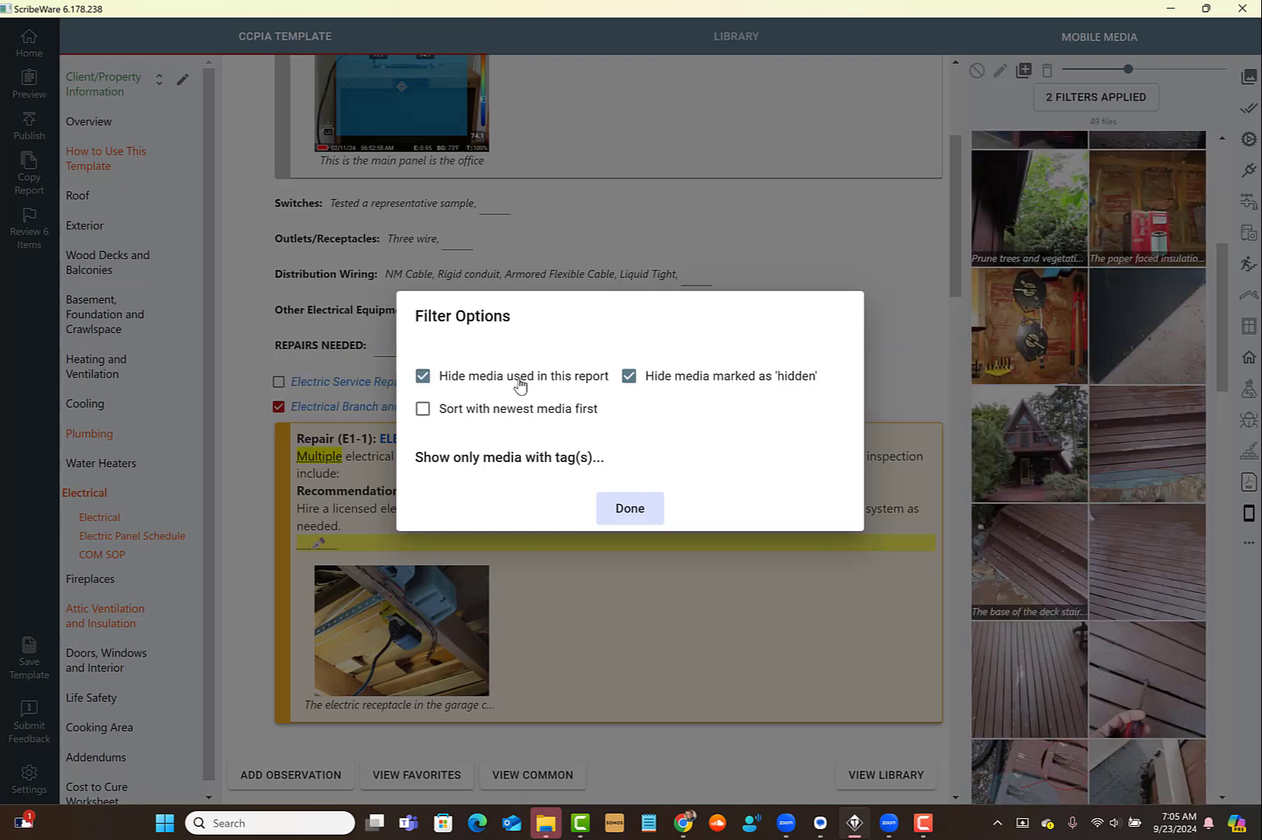
left_click(631, 508)
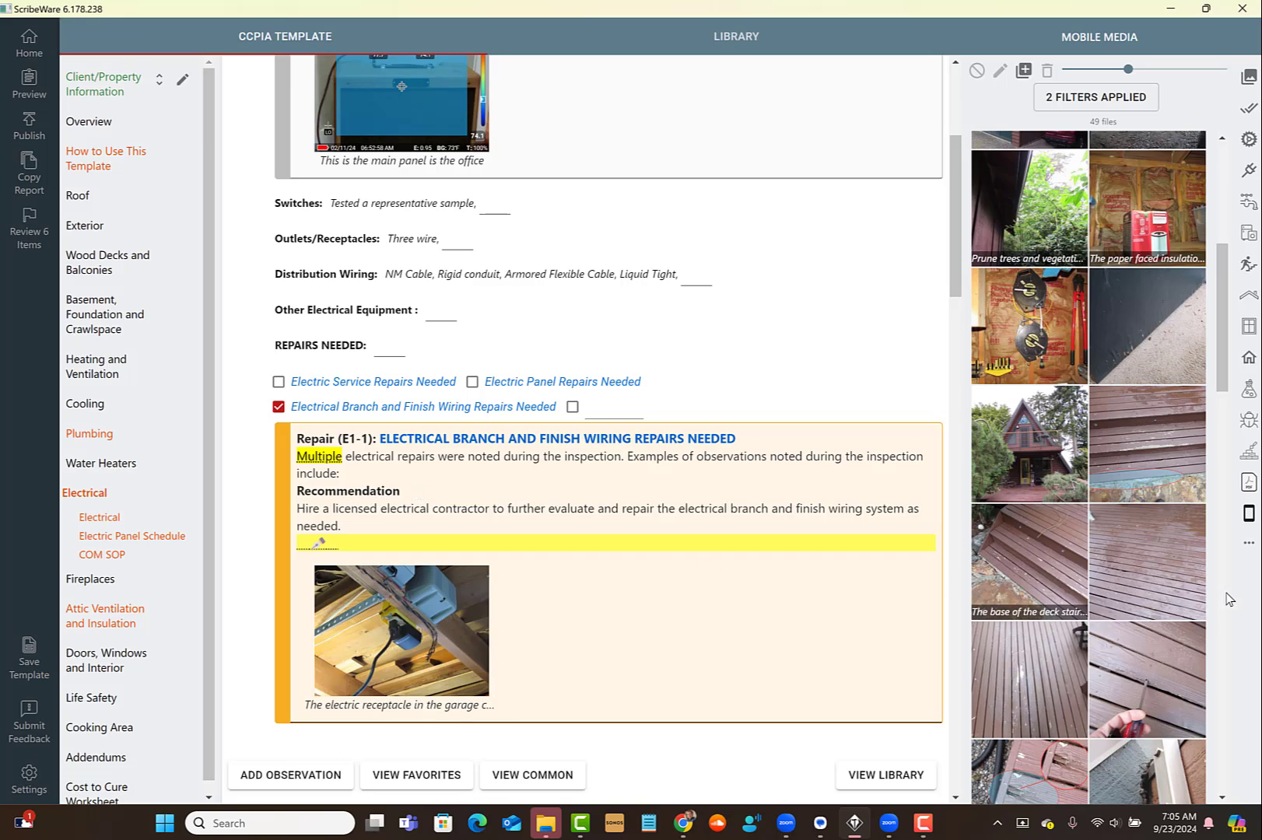
Caption the mobile media photo of the tester in the outdoor receptacle "GFCI protection is missing in the" and save it.
left_click_drag(1219, 325, 1225, 491)
double_click(1152, 397)
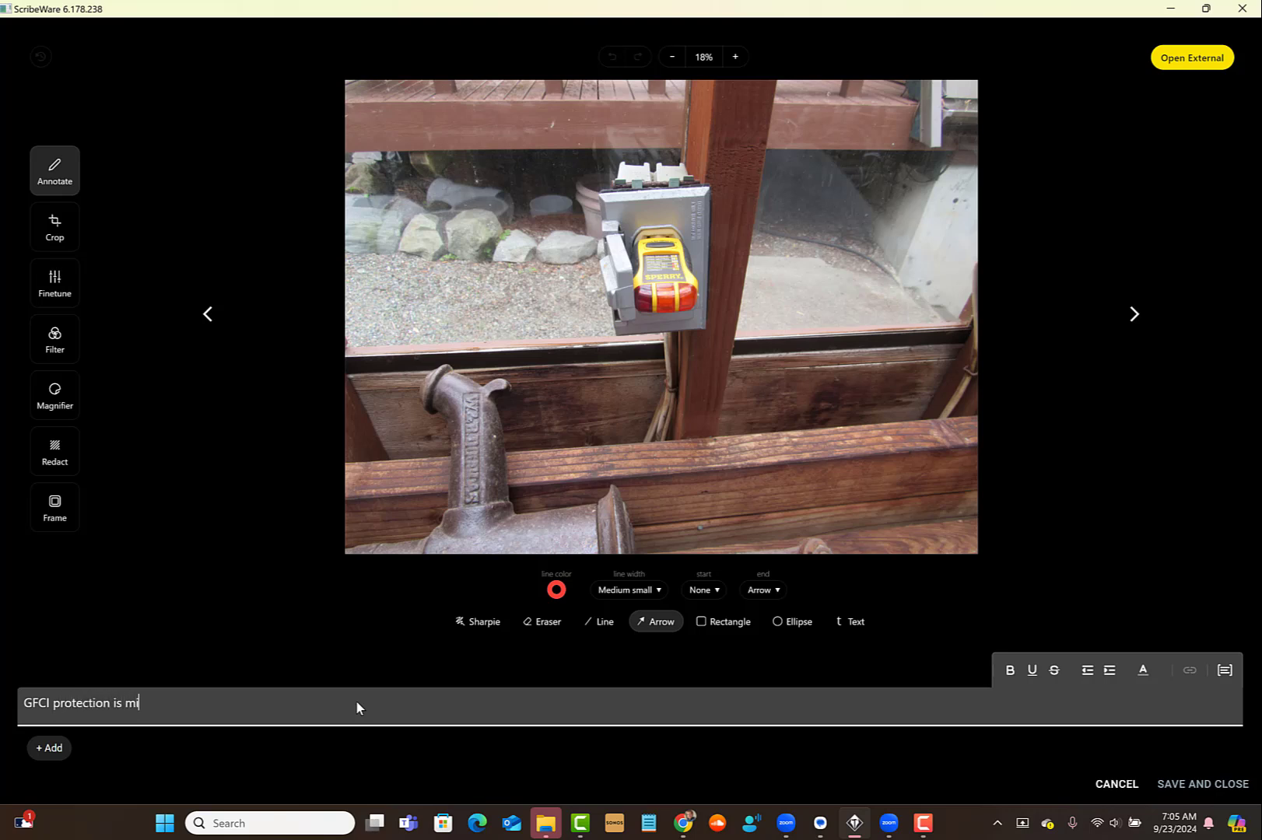
type("ssing in the")
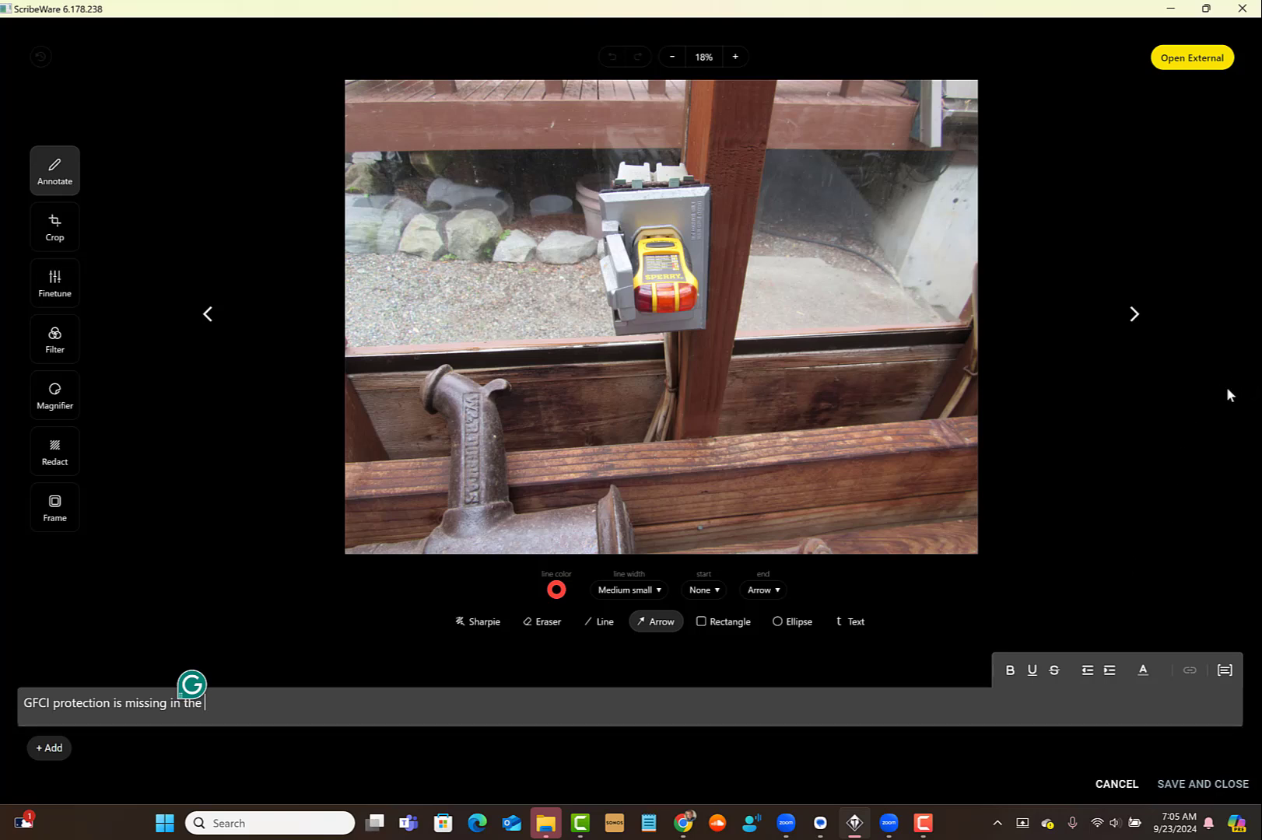
left_click(1202, 784)
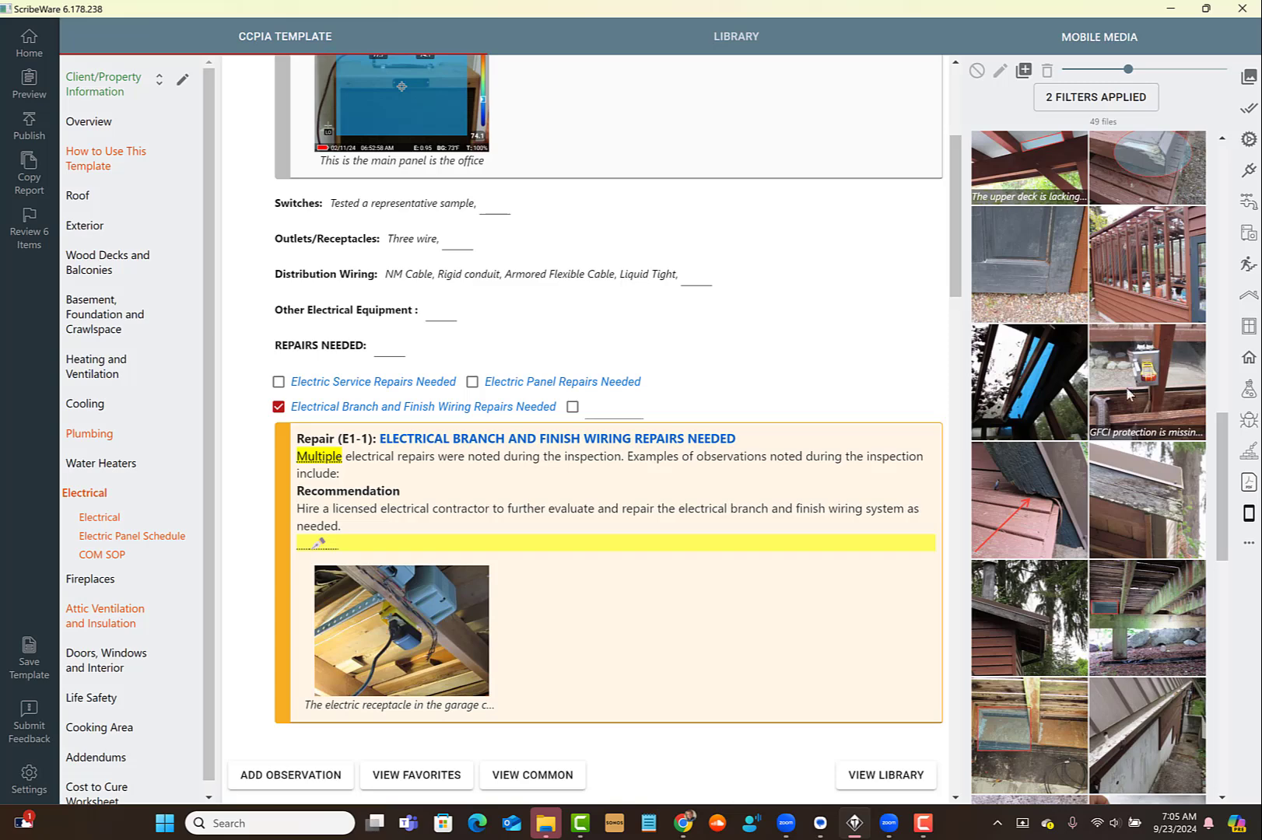
Add the GFCI photo to the electrical branch and finish wiring repair and insert the photo captions as bullets in its text.
left_click_drag(1126, 392, 691, 576)
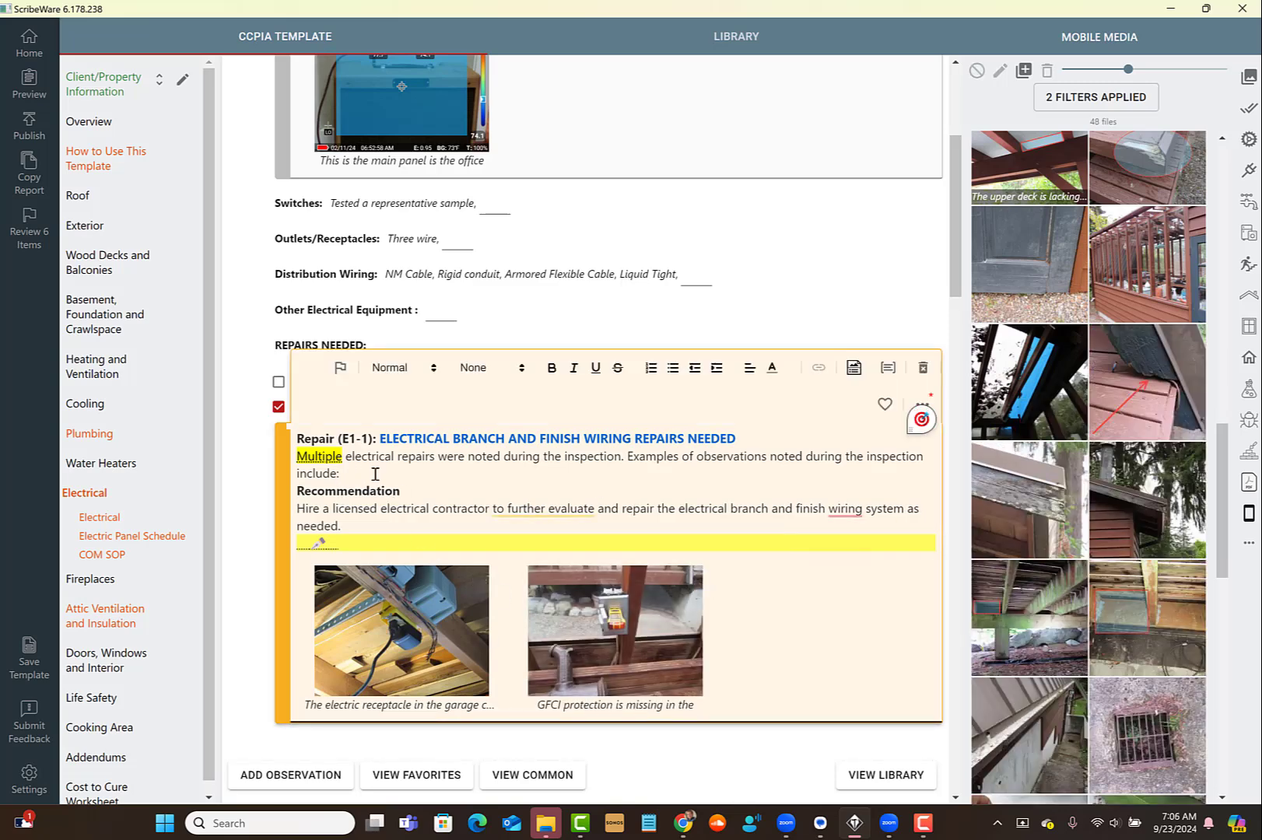
left_click(853, 373)
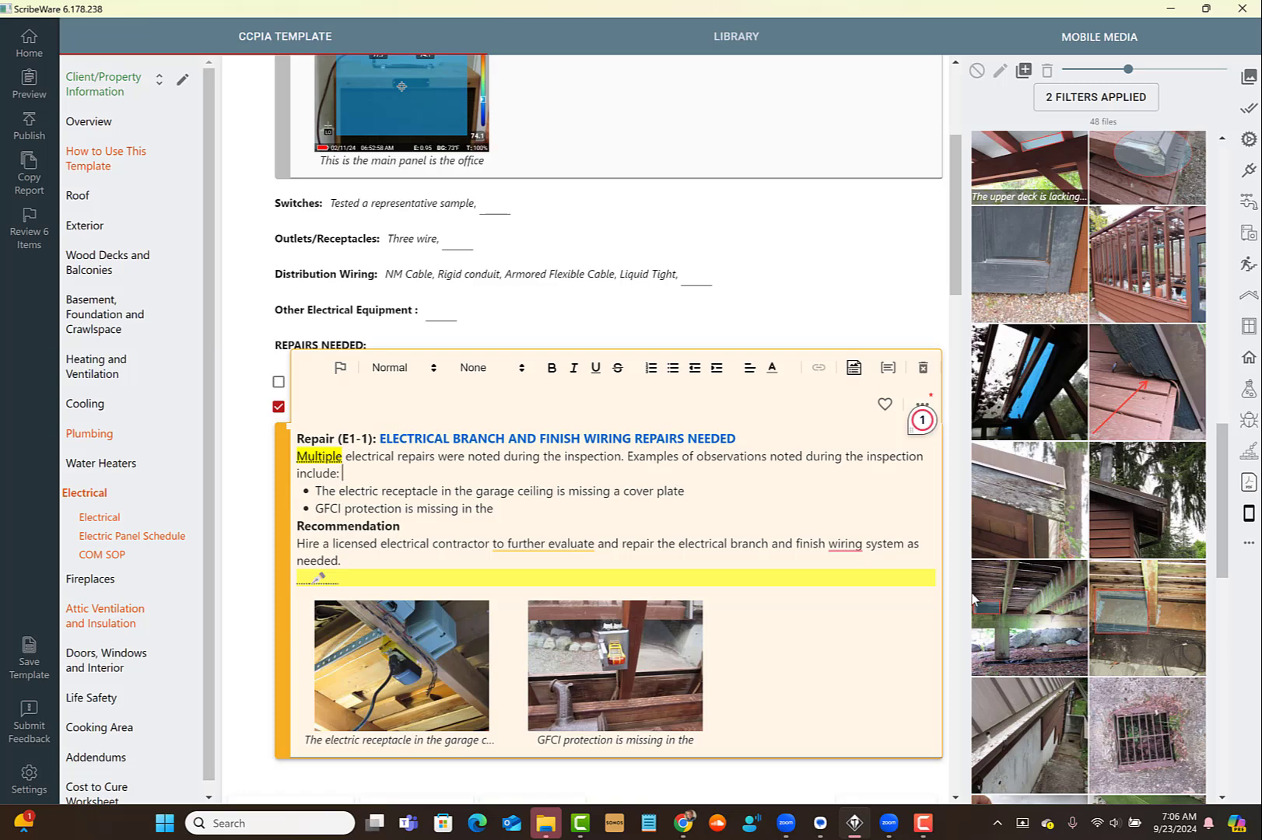
left_click_drag(963, 571, 1156, 572)
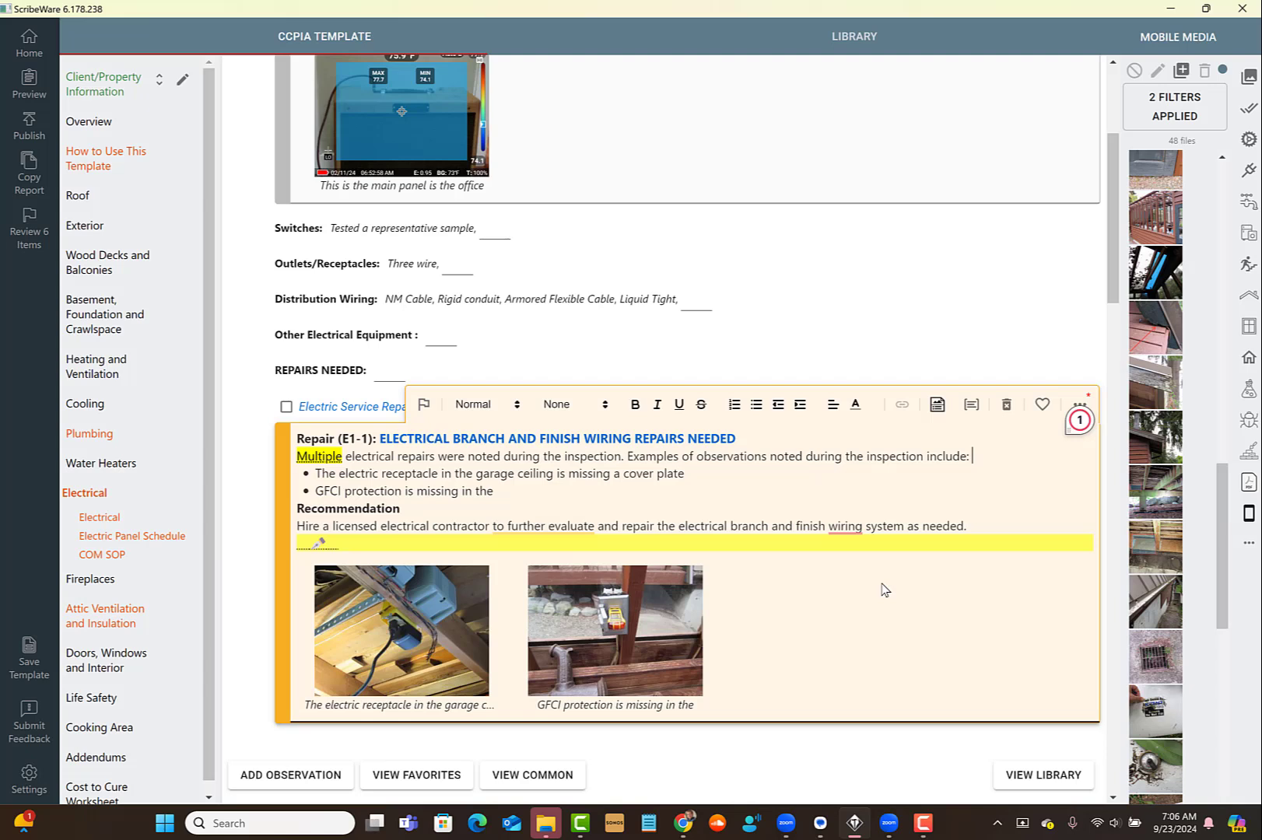
Change the GFCI photo's caption in the repair to "GFCI protection is missing in the: greenhouse" and save it.
left_click(657, 656)
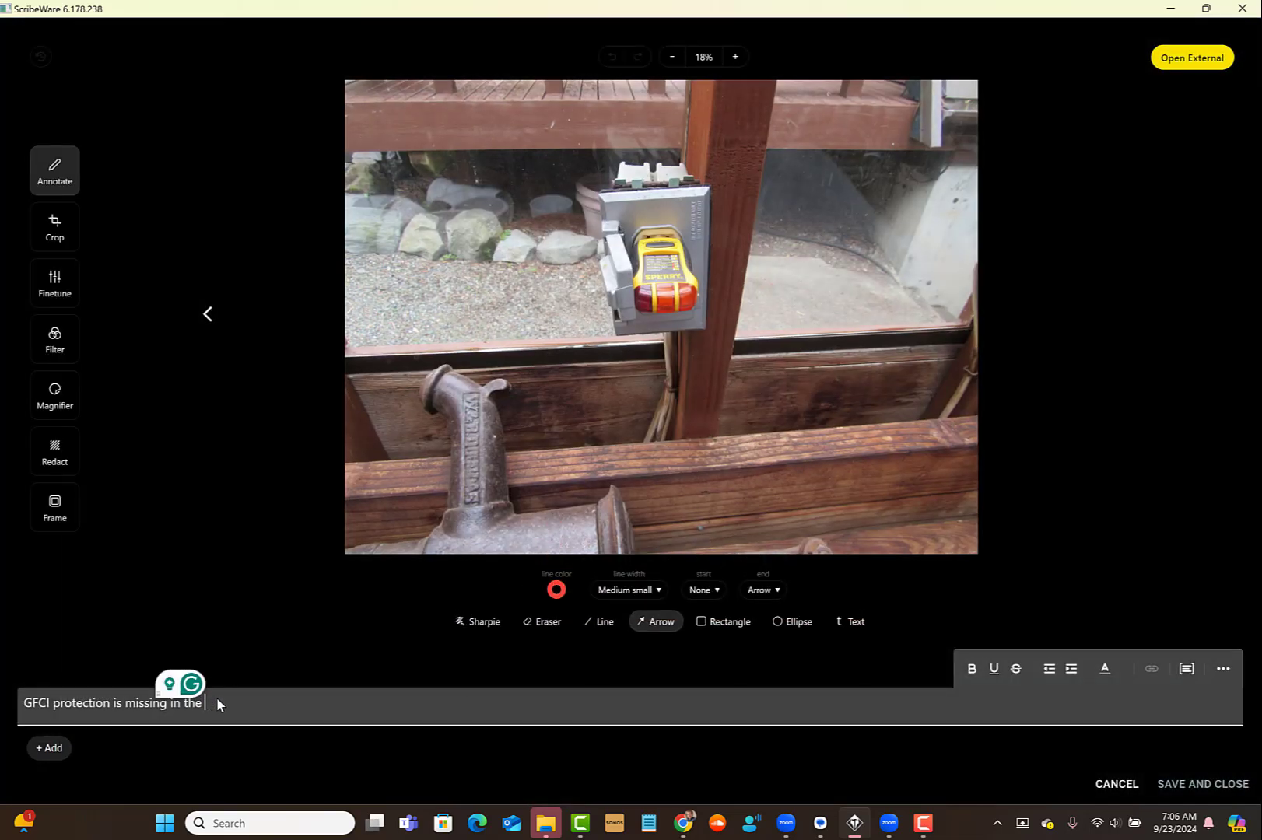
left_click(217, 704)
type(": green")
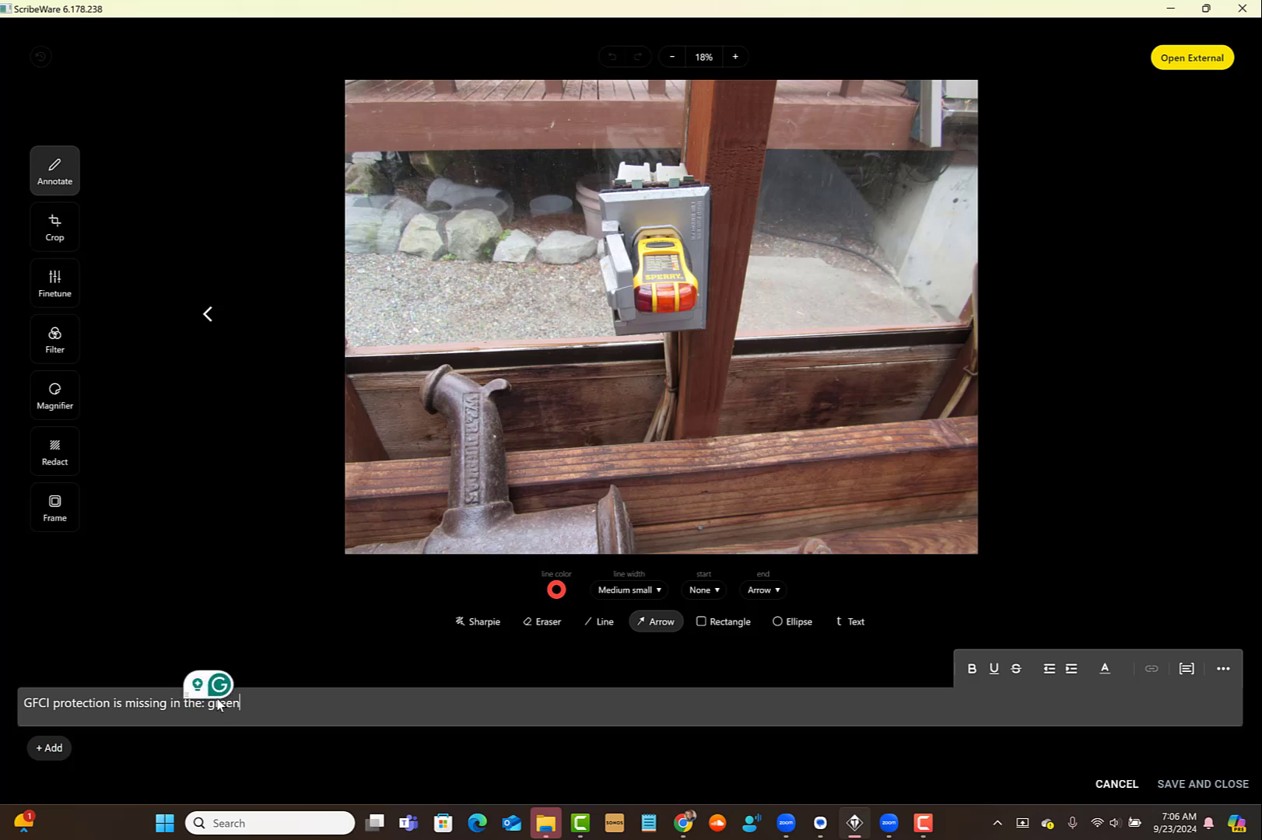
type("house")
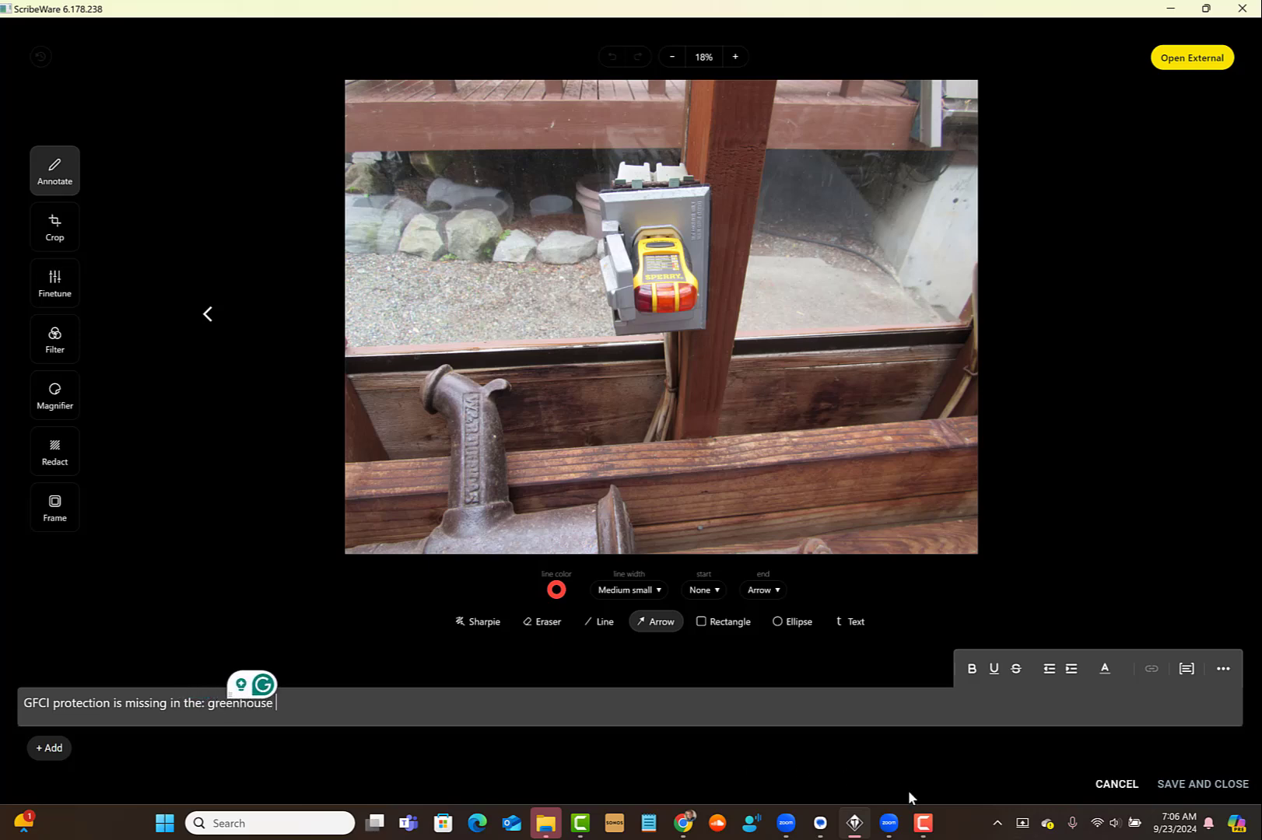
left_click(1181, 786)
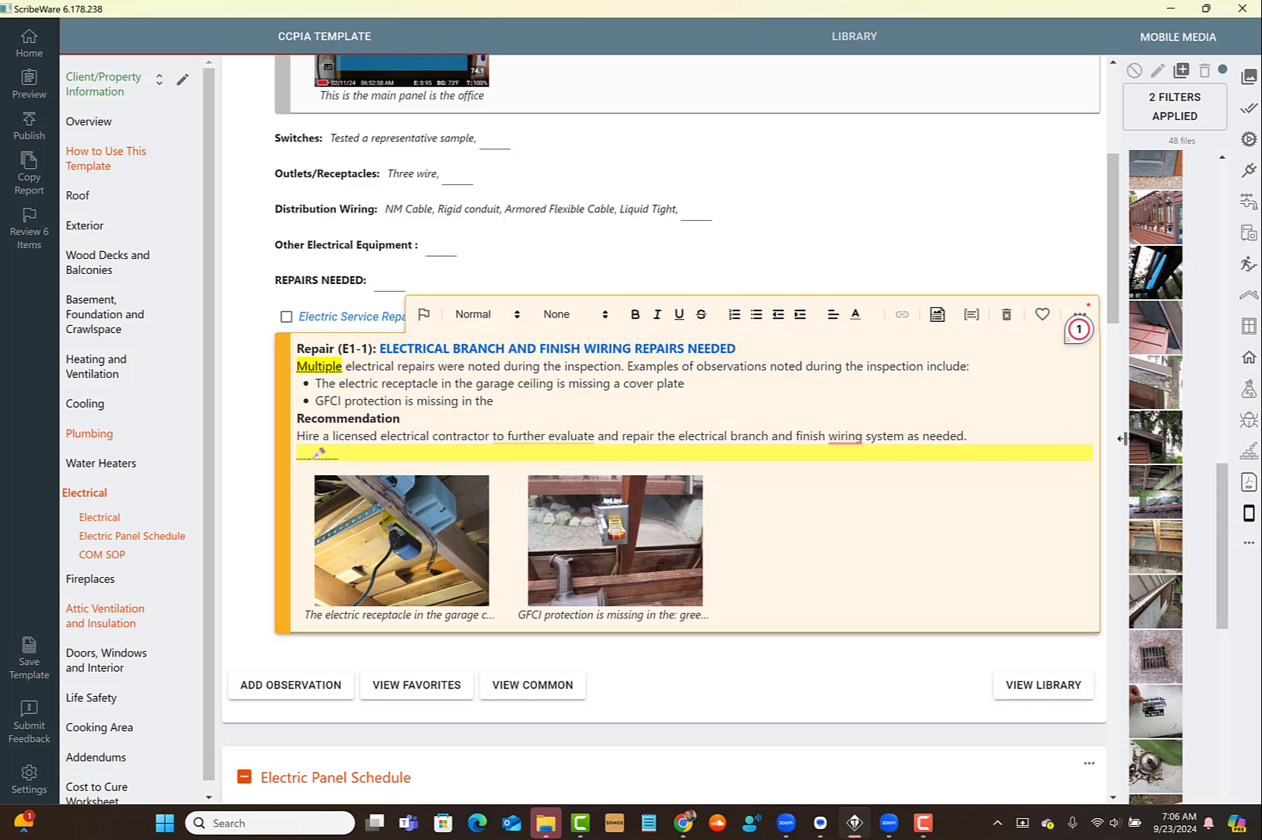
In the Wood Decks and Balconies section, set Wood Decks to Present and Decking Materials to Softwood.
left_click_drag(1100, 443, 918, 455)
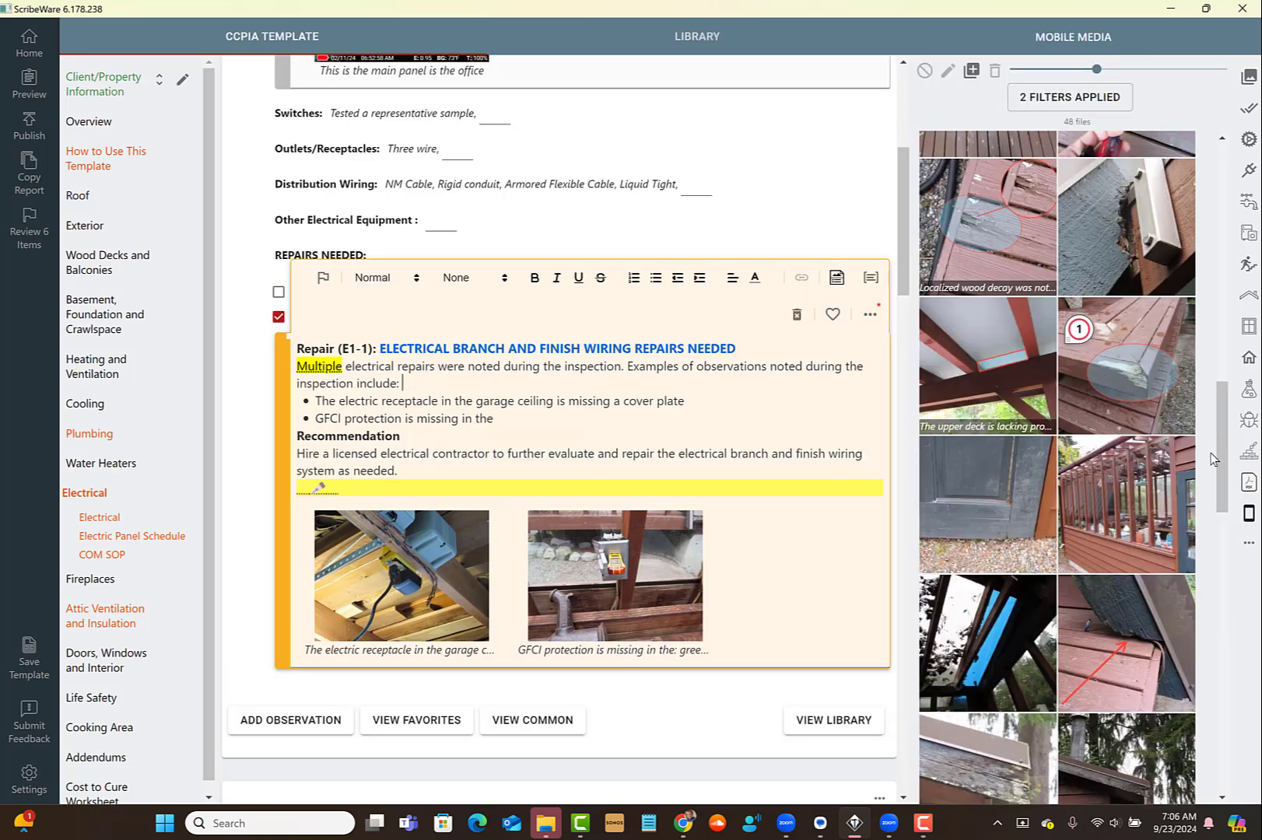
left_click(102, 270)
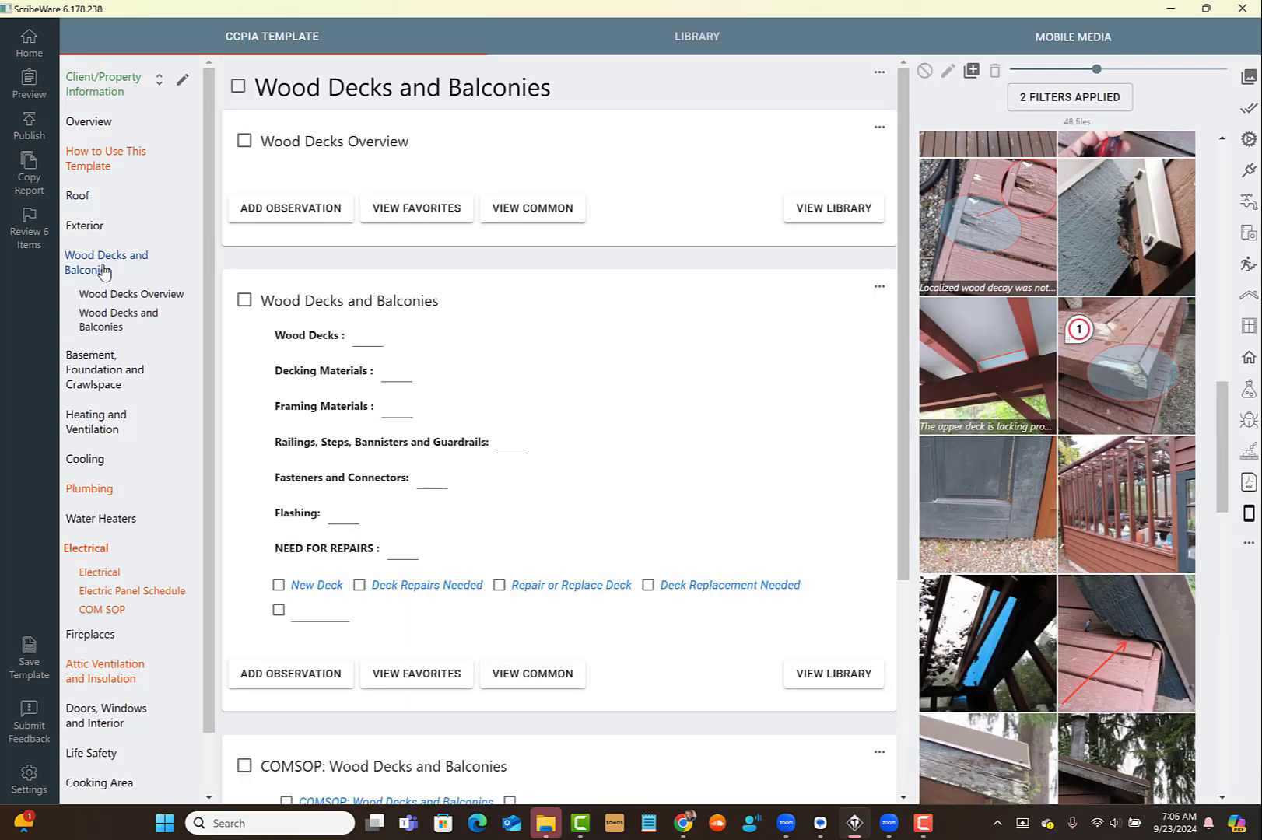
left_click(367, 336)
left_click(385, 366)
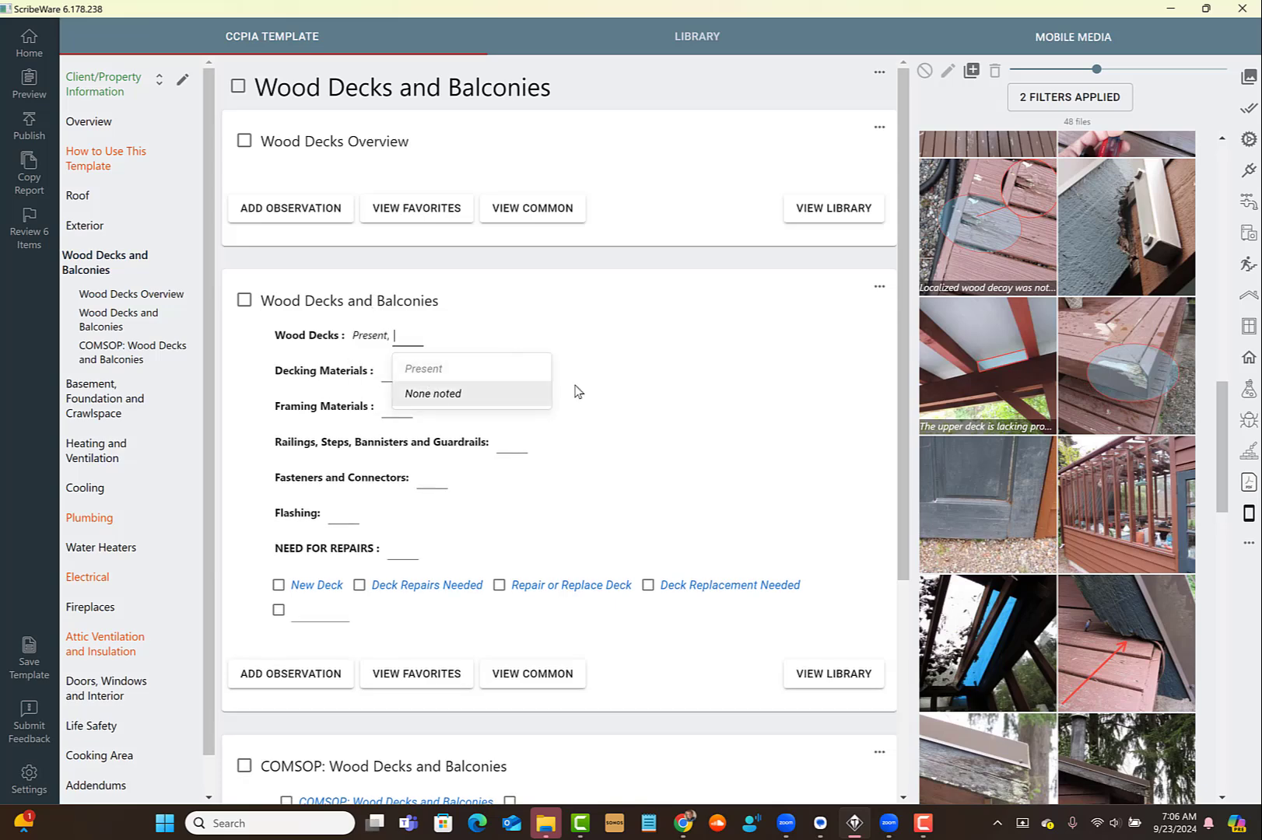
left_click(395, 372)
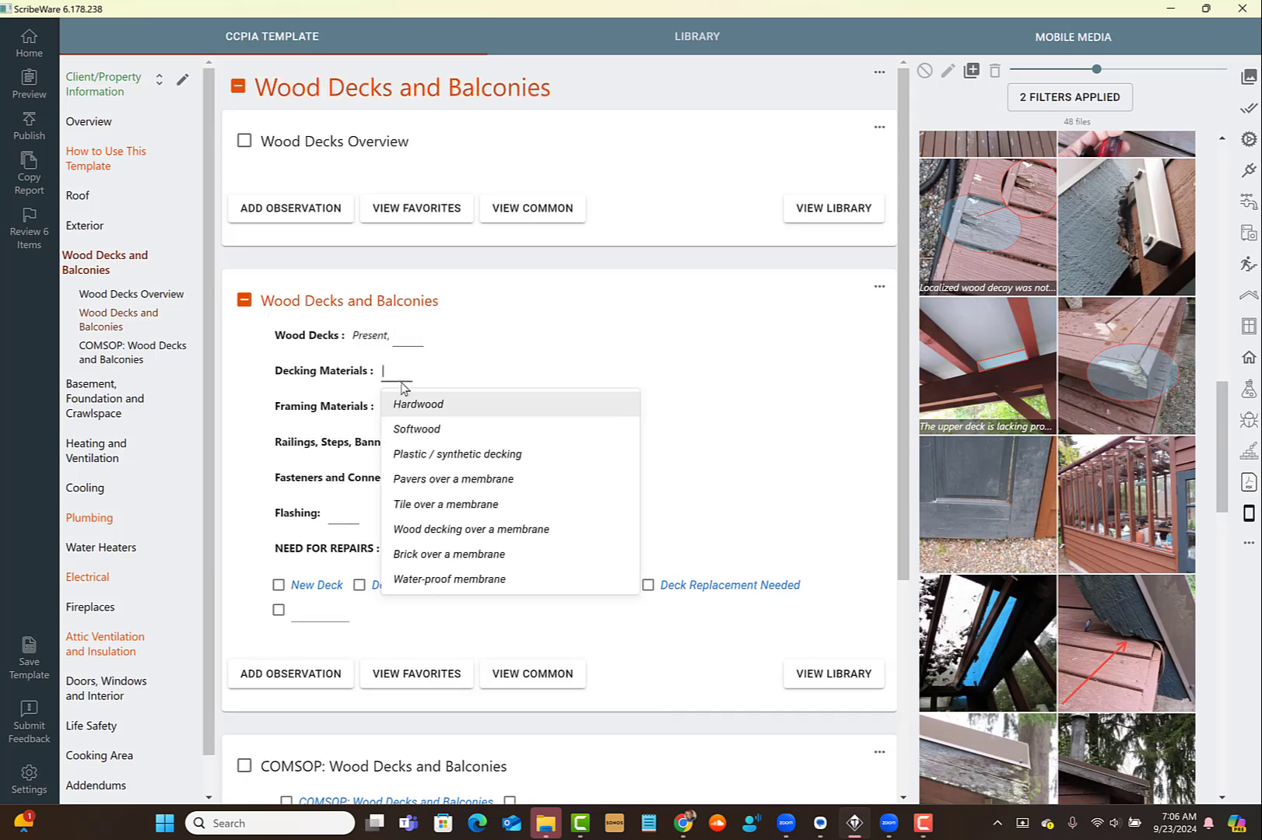
left_click(421, 429)
Set Framing Materials to Pressure treated lumber and Railings, Steps, Bannisters and Guardrails to Non-standard.
left_click(397, 412)
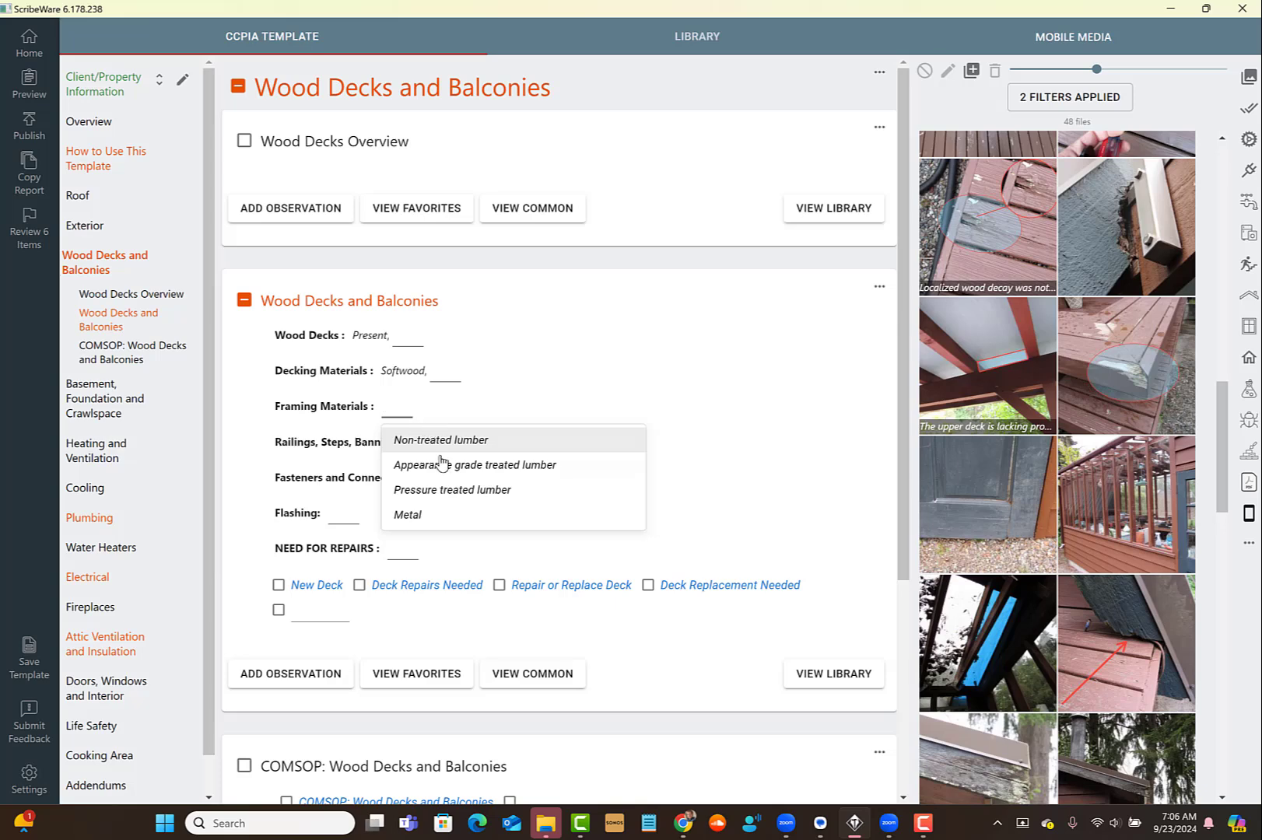
left_click(442, 490)
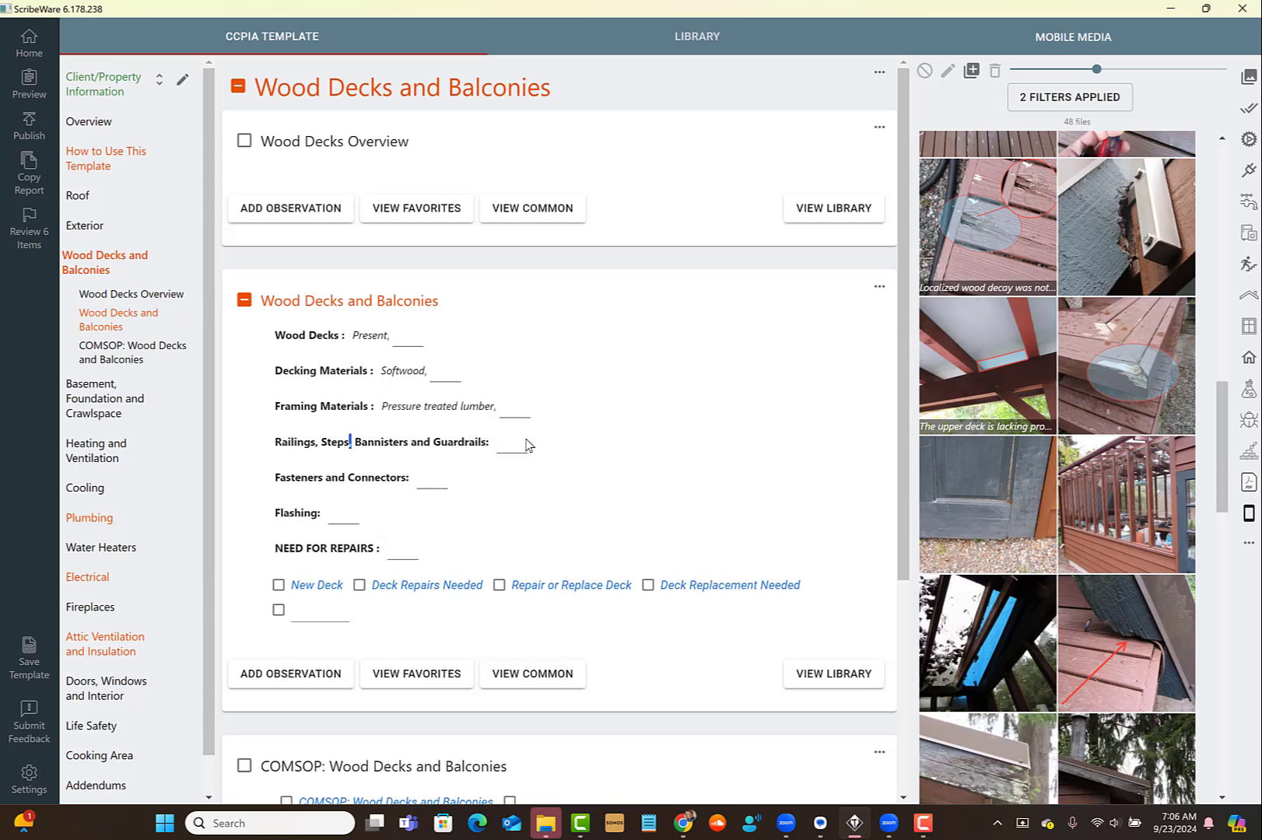
left_click(514, 444)
left_click(529, 500)
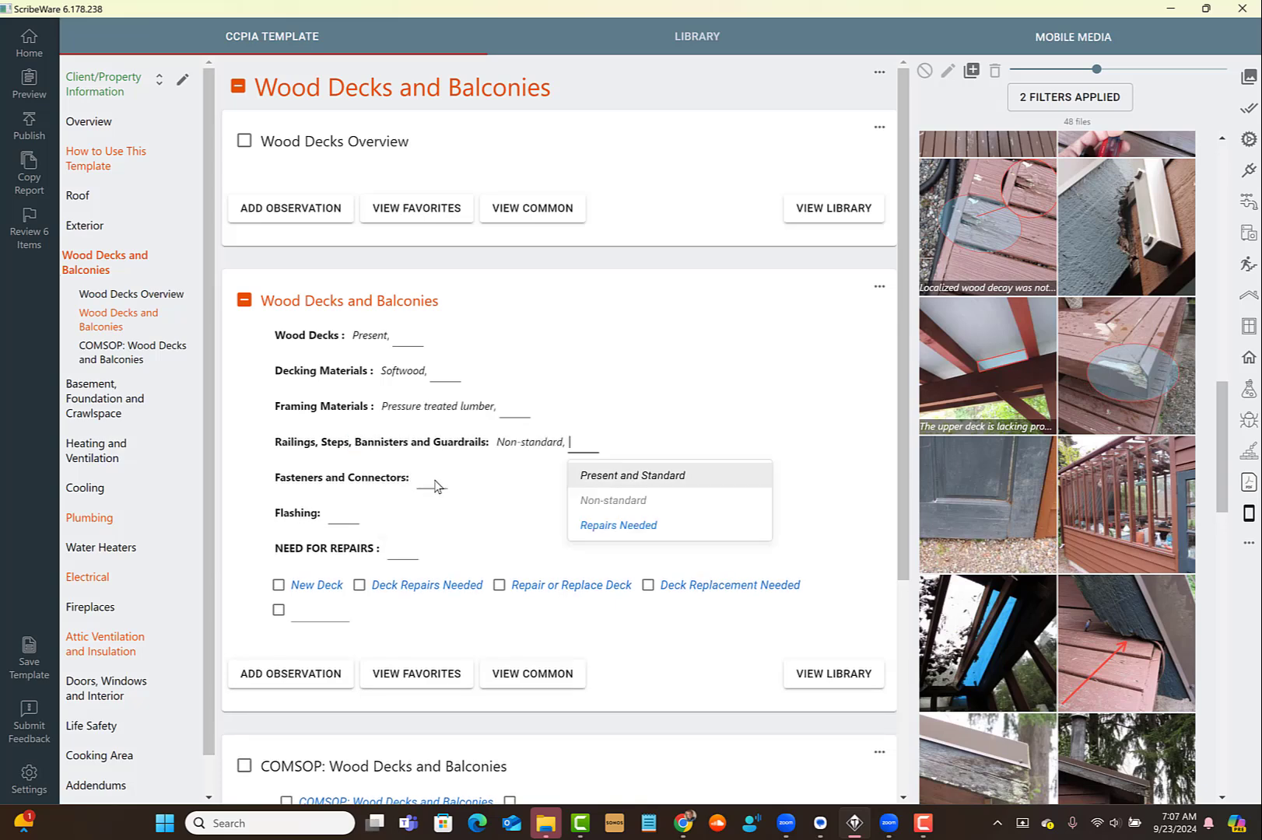
Try Repairs Needed for Fasteners and Connectors and remove the inserted decking fasteners observation.
left_click(433, 482)
scroll(498, 505, "down", 1)
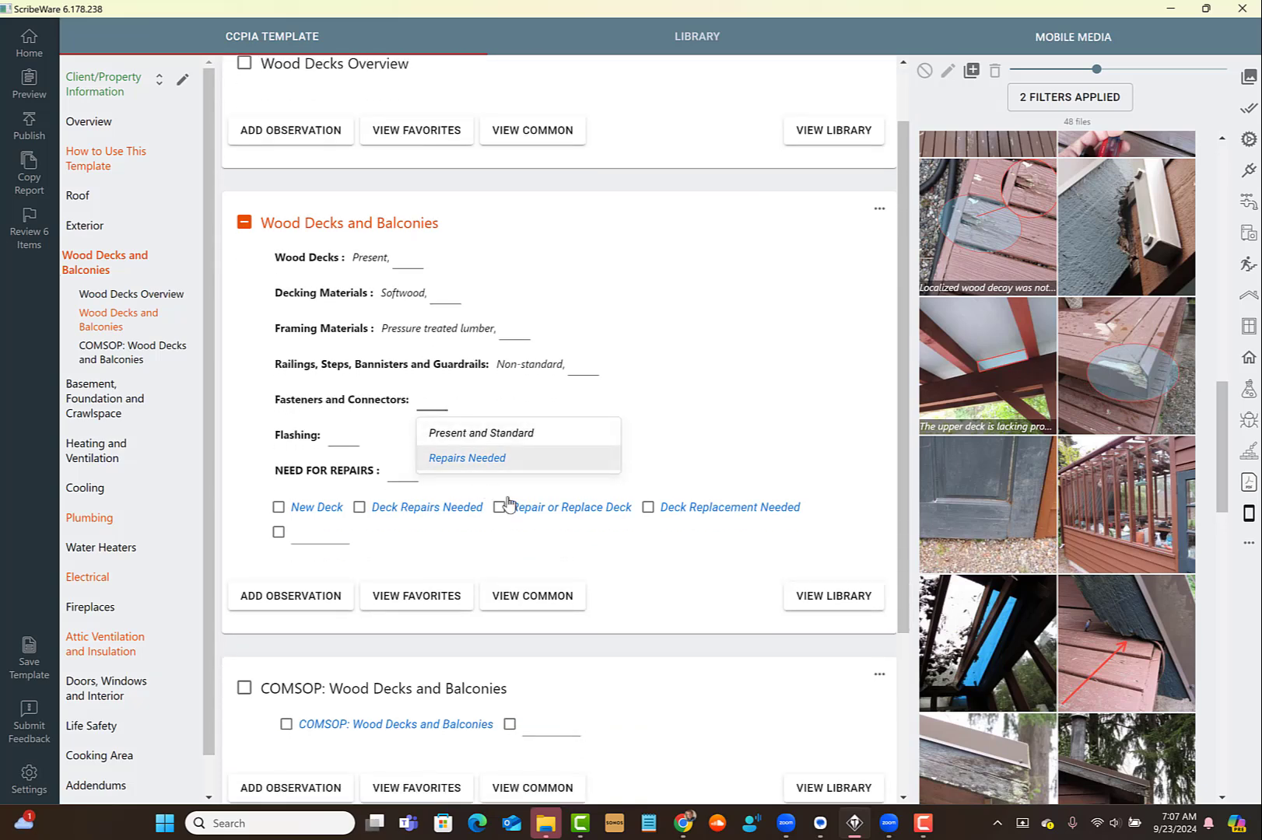
left_click(502, 459)
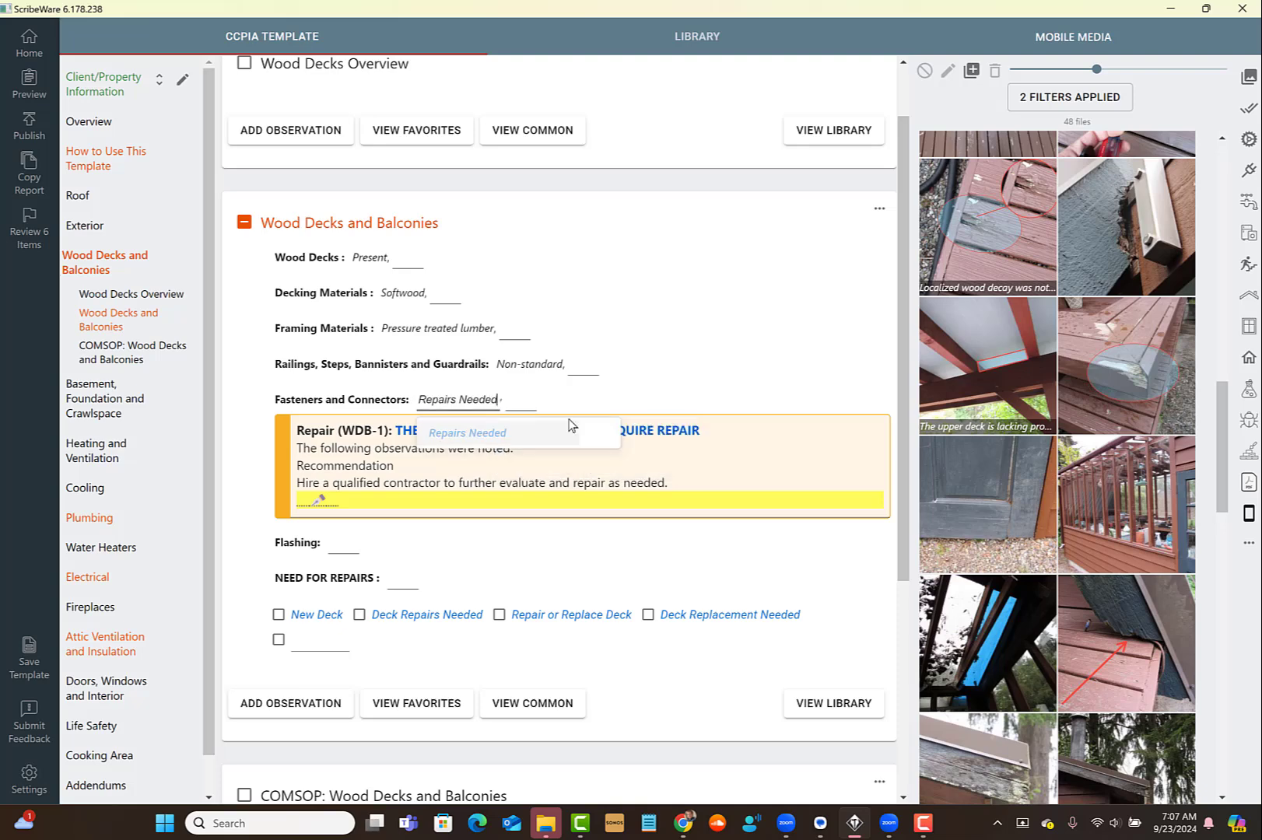
left_click(603, 431)
left_click(673, 401)
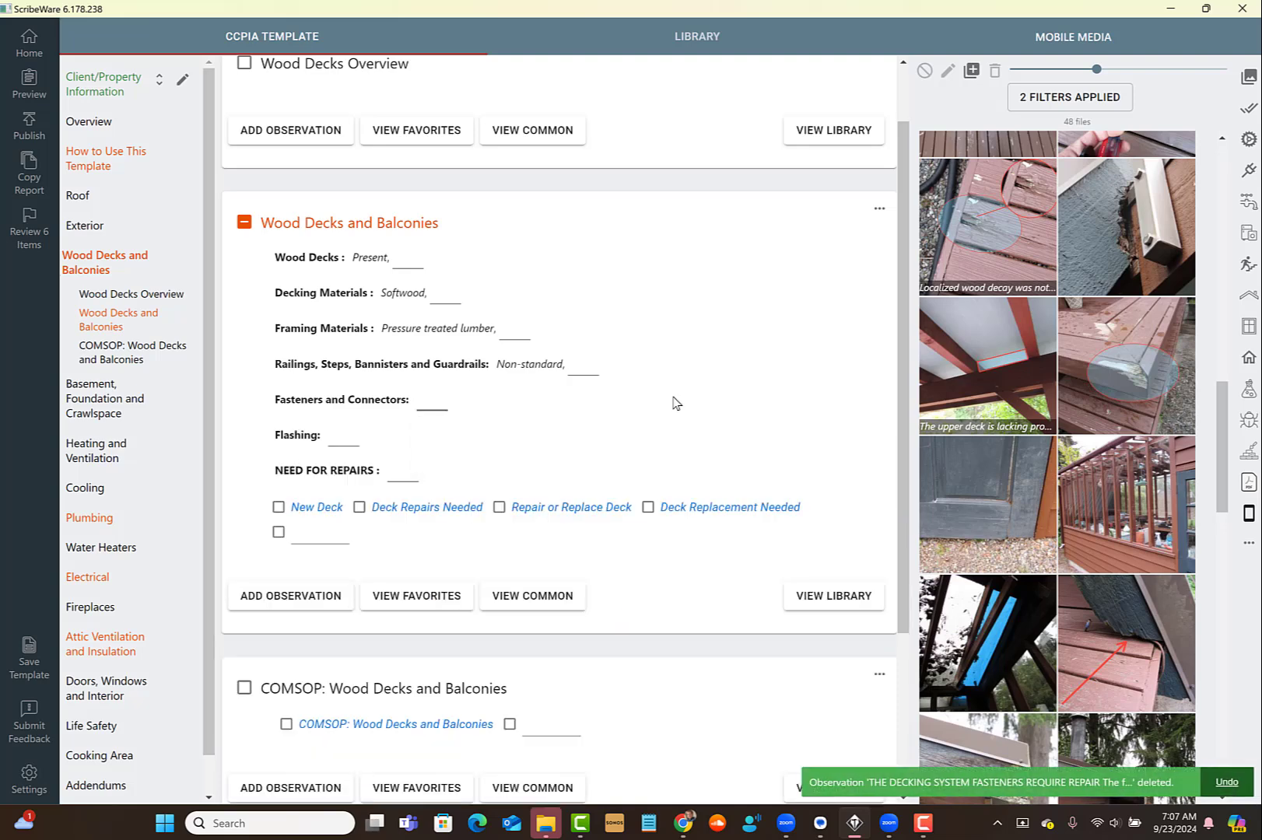
left_click(336, 445)
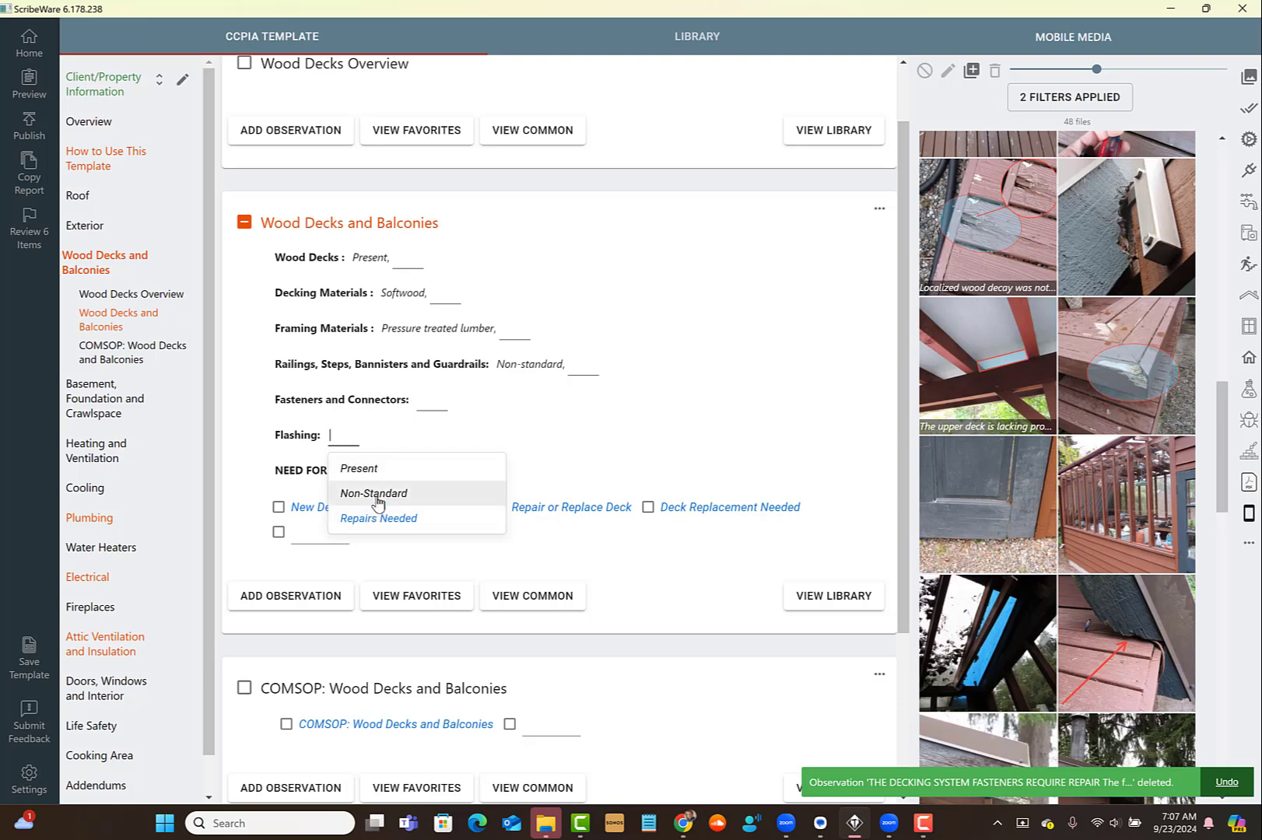
left_click(673, 422)
Include the "Deck Repairs Needed" observation under Need for Repairs in Wood Decks and Balconies.
scroll(466, 314, "down", 3)
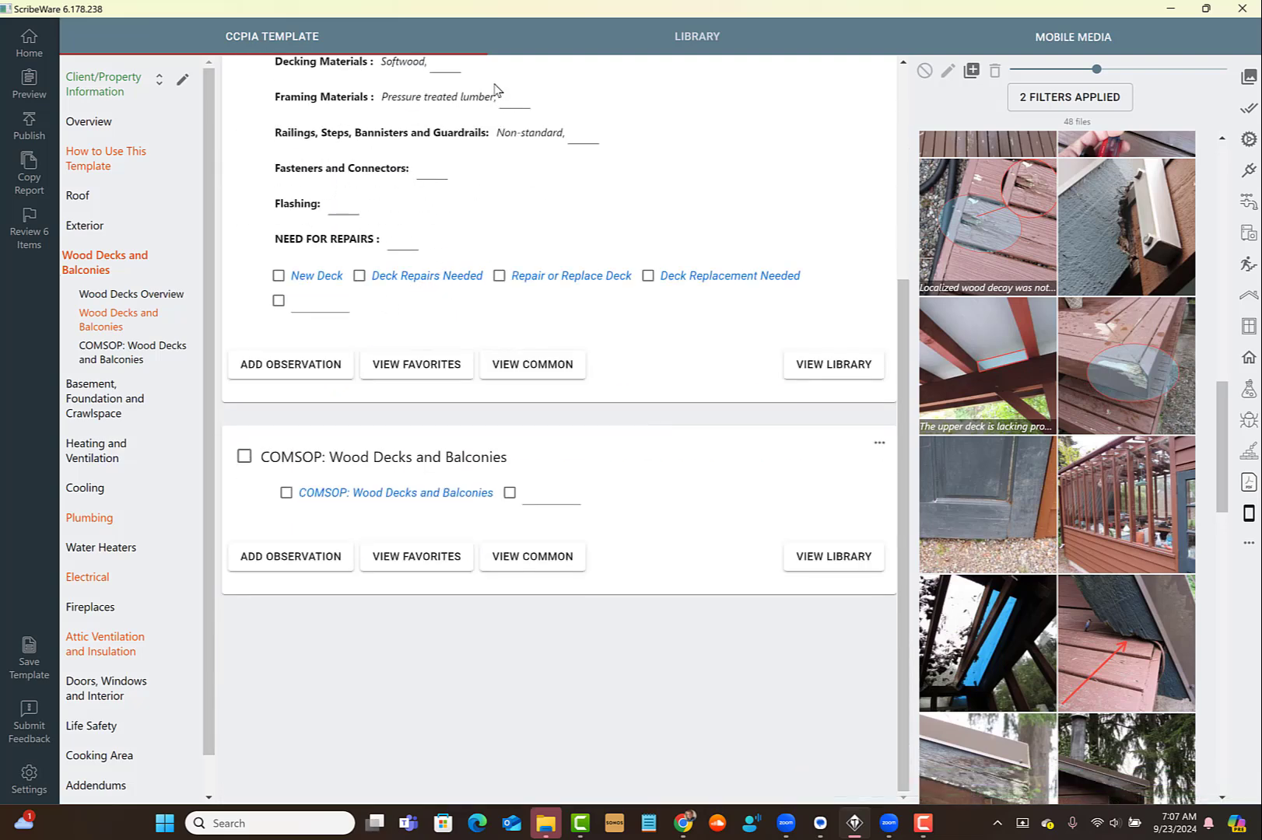
scroll(491, 216, "up", 1)
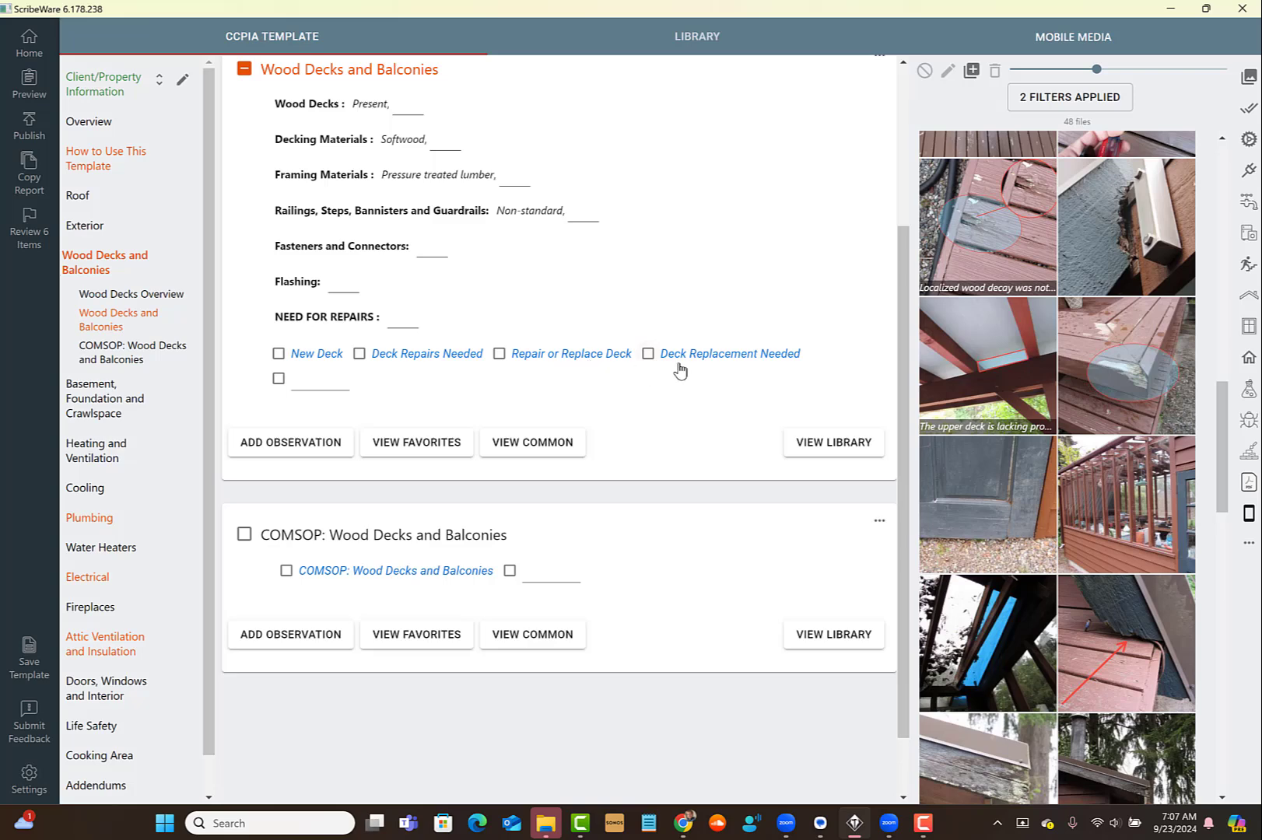
left_click(453, 359)
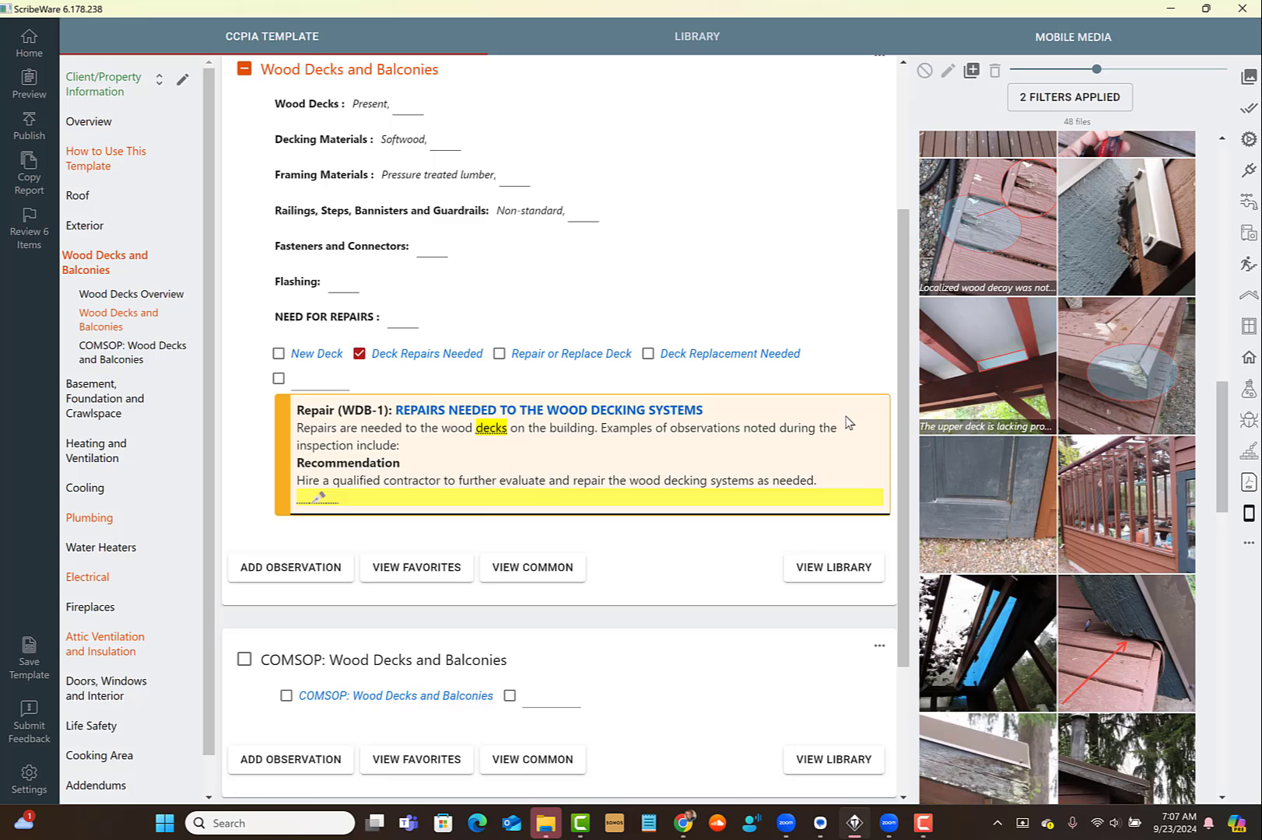
Add the wood decay, upper deck blocking, deck stairs base and deck underside photos from mobile media to the wood decking systems repair.
left_click_drag(1021, 225, 661, 480)
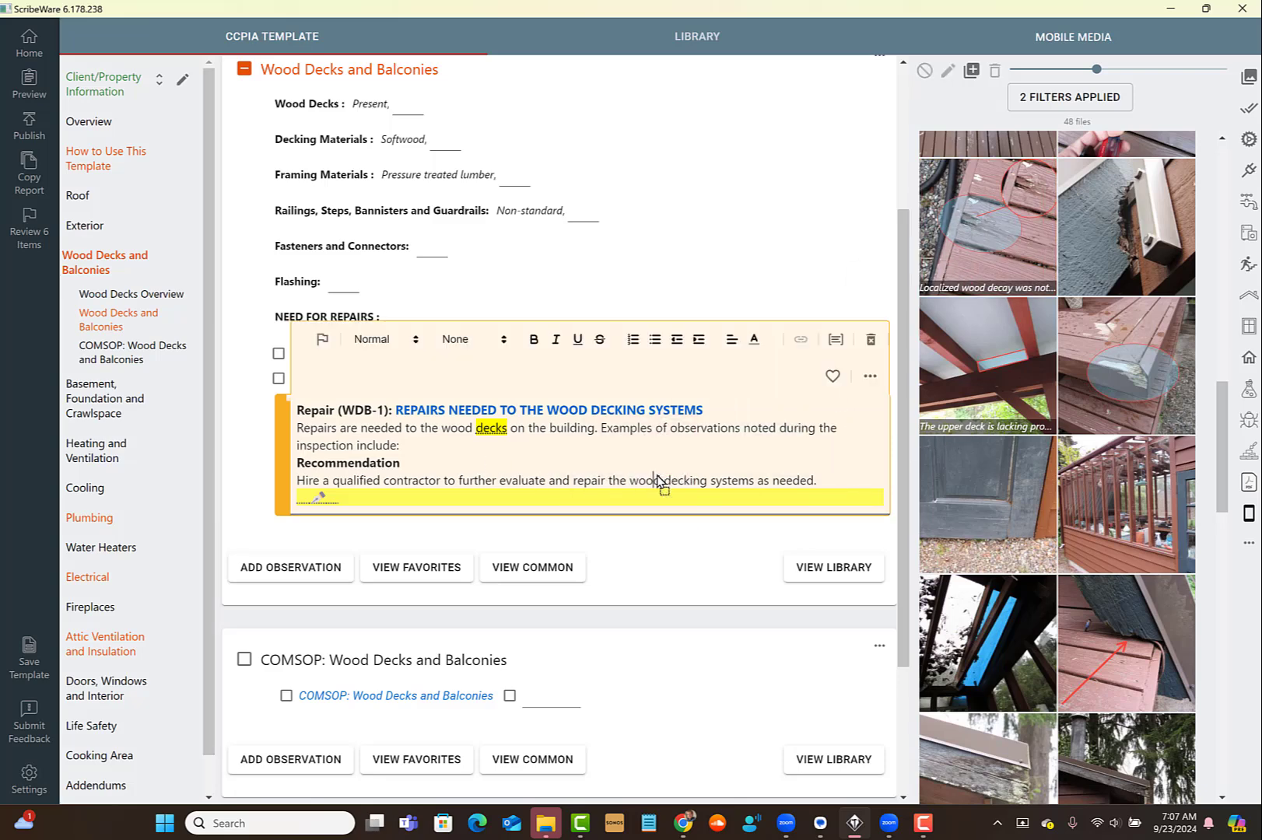
scroll(1113, 525, "up", 3)
left_click_drag(1087, 444, 676, 560)
scroll(1127, 499, "up", 3)
left_click_drag(995, 417, 661, 582)
scroll(993, 546, "up", 3)
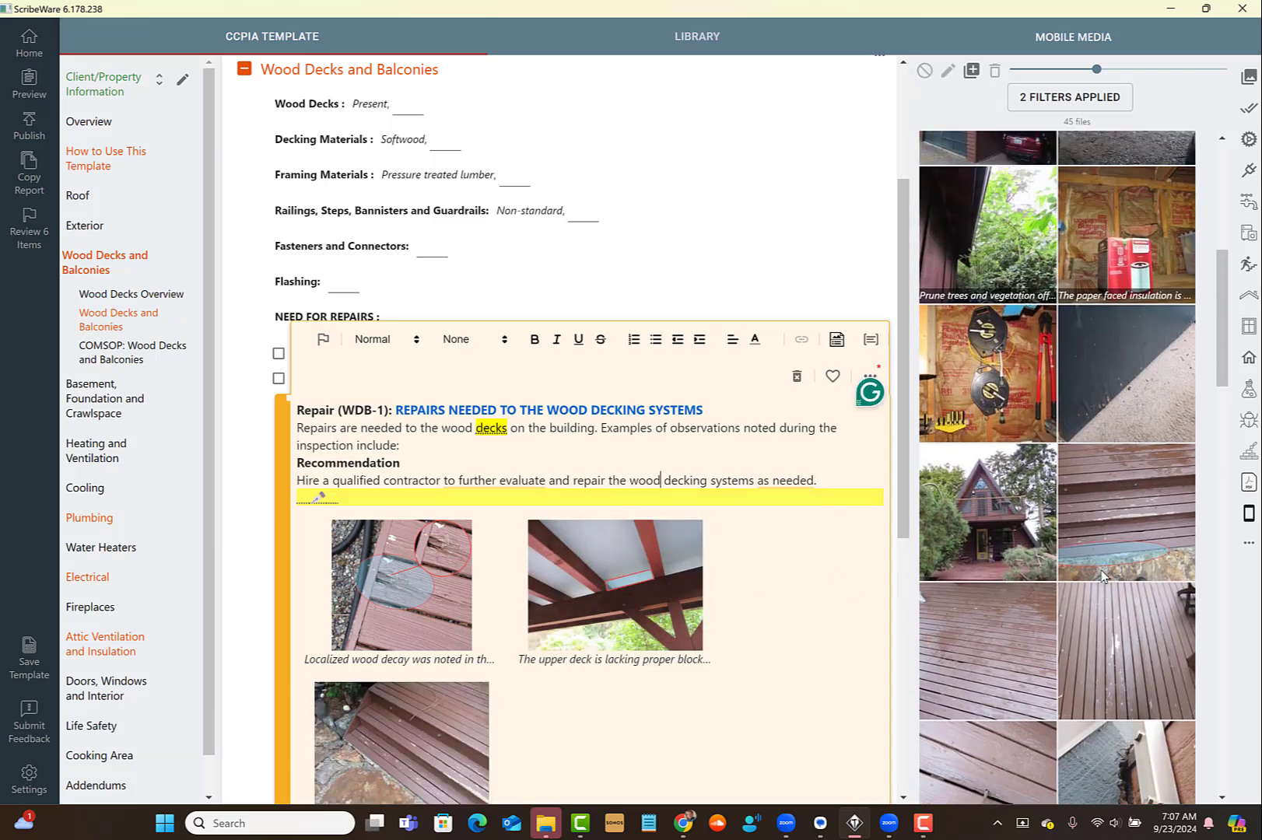
scroll(1101, 576, "down", 8)
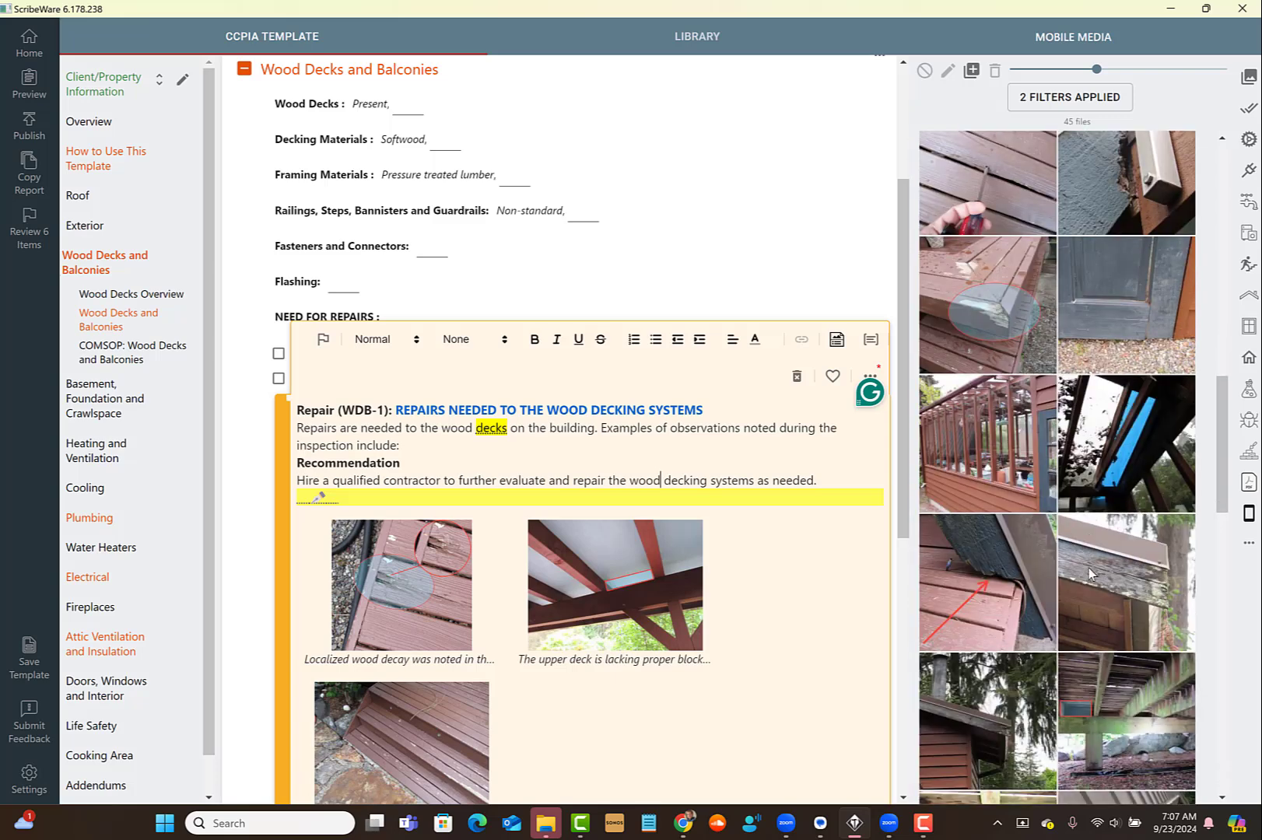
scroll(1088, 574, "down", 5)
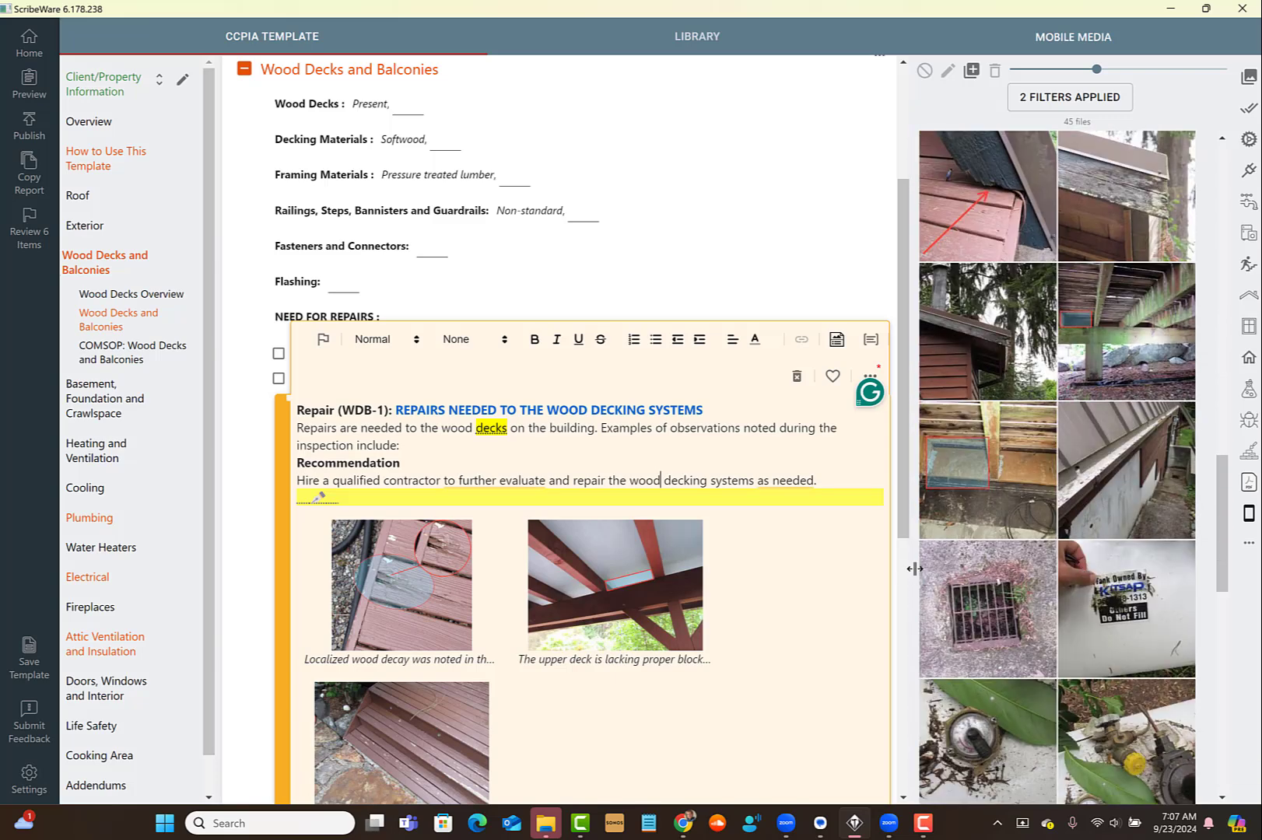
left_click_drag(1130, 327, 688, 632)
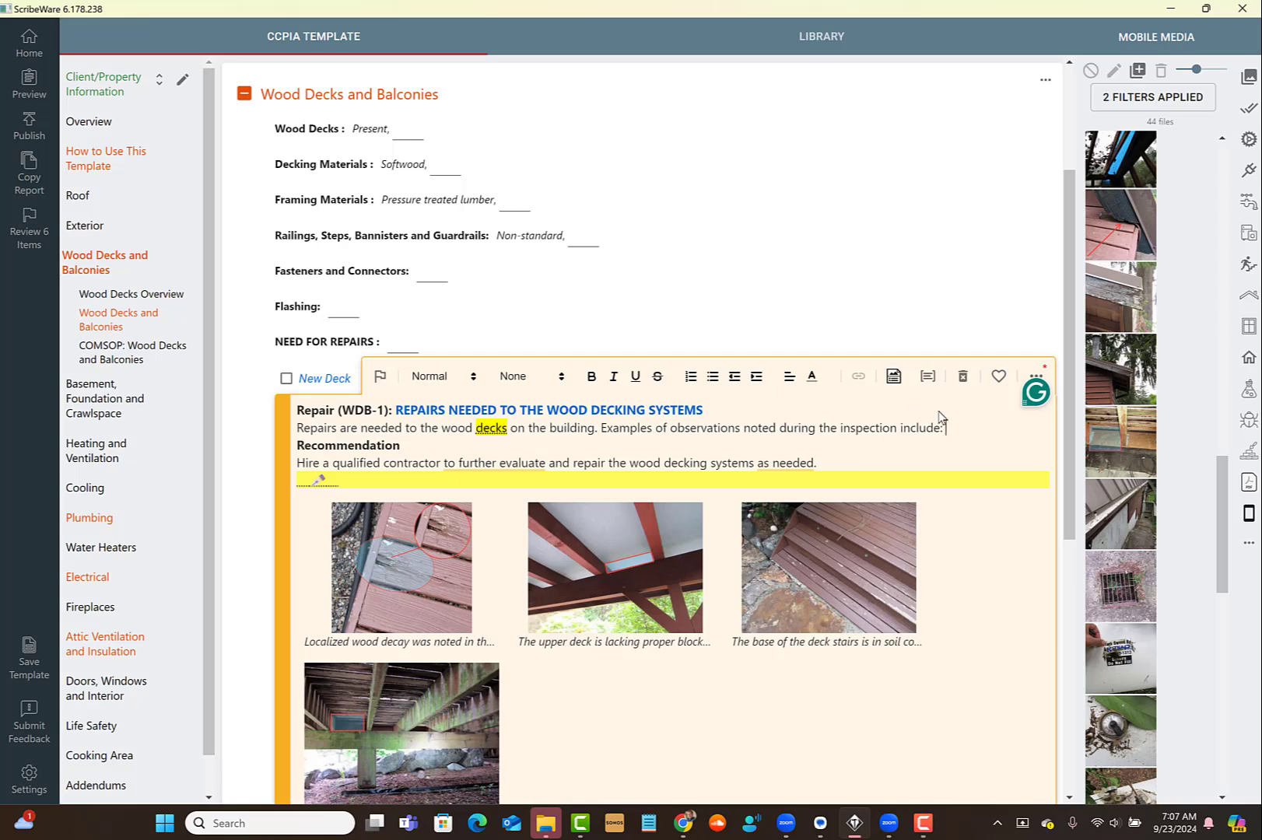
Insert the deck photo captions as bulleted observations in the wood decking systems repair text.
left_click(894, 377)
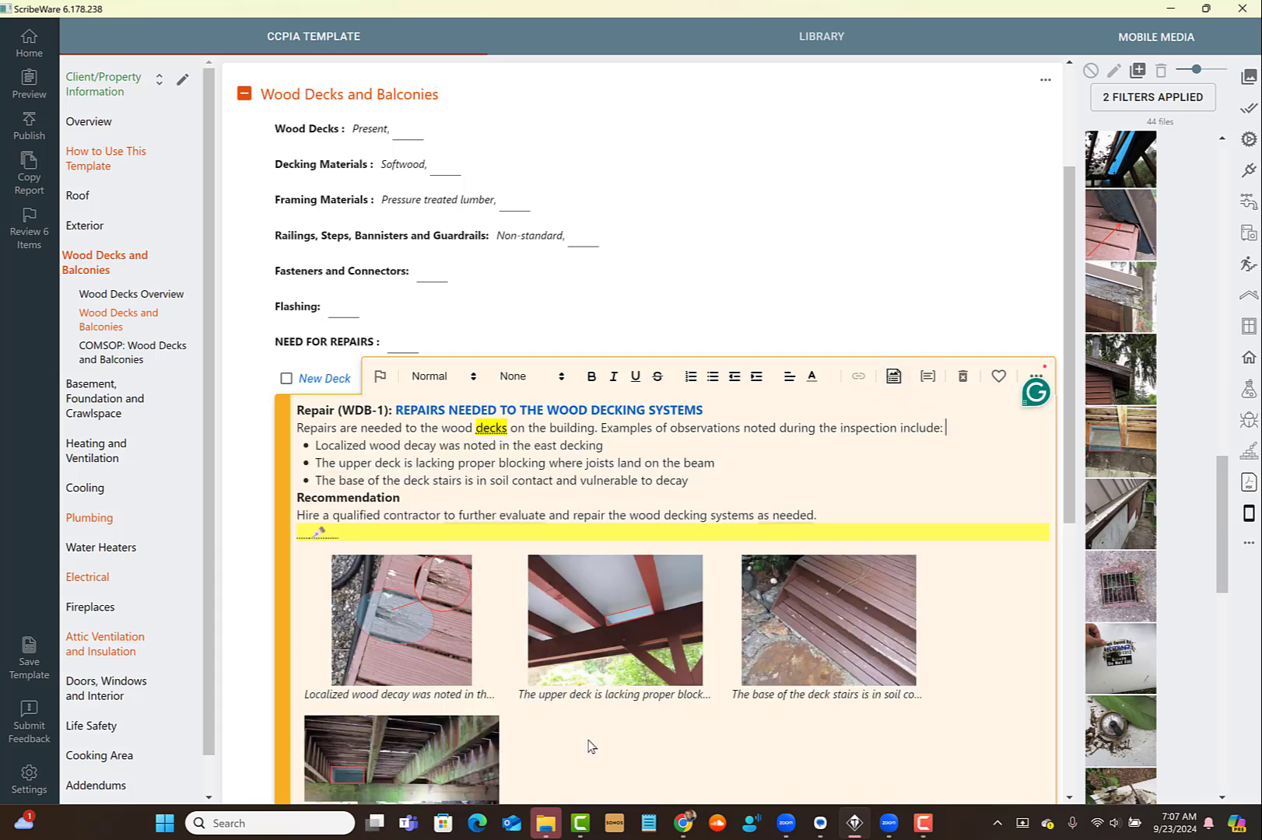
scroll(591, 745, "down", 2)
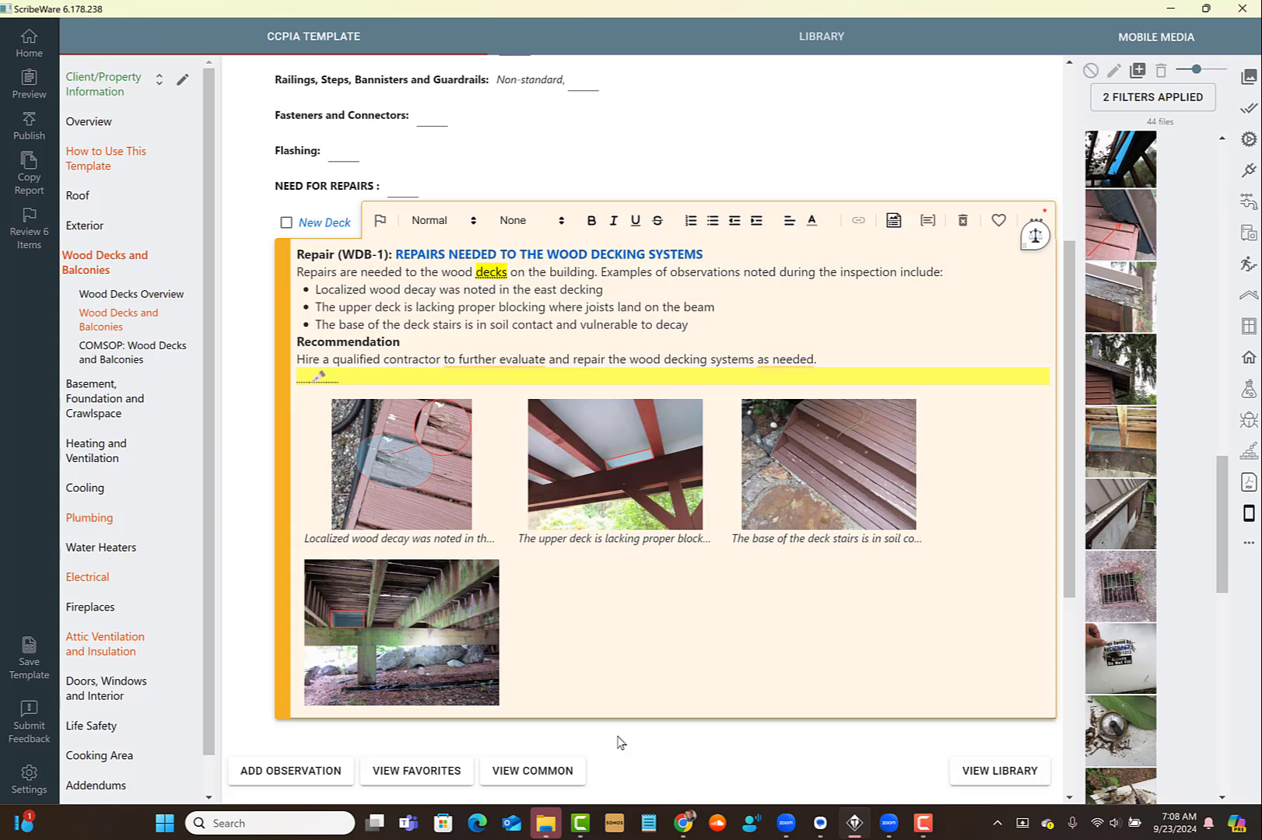
Set Fasteners and Connectors to Repairs Needed, including its decking system fasteners repair observation.
scroll(464, 304, "up", 2)
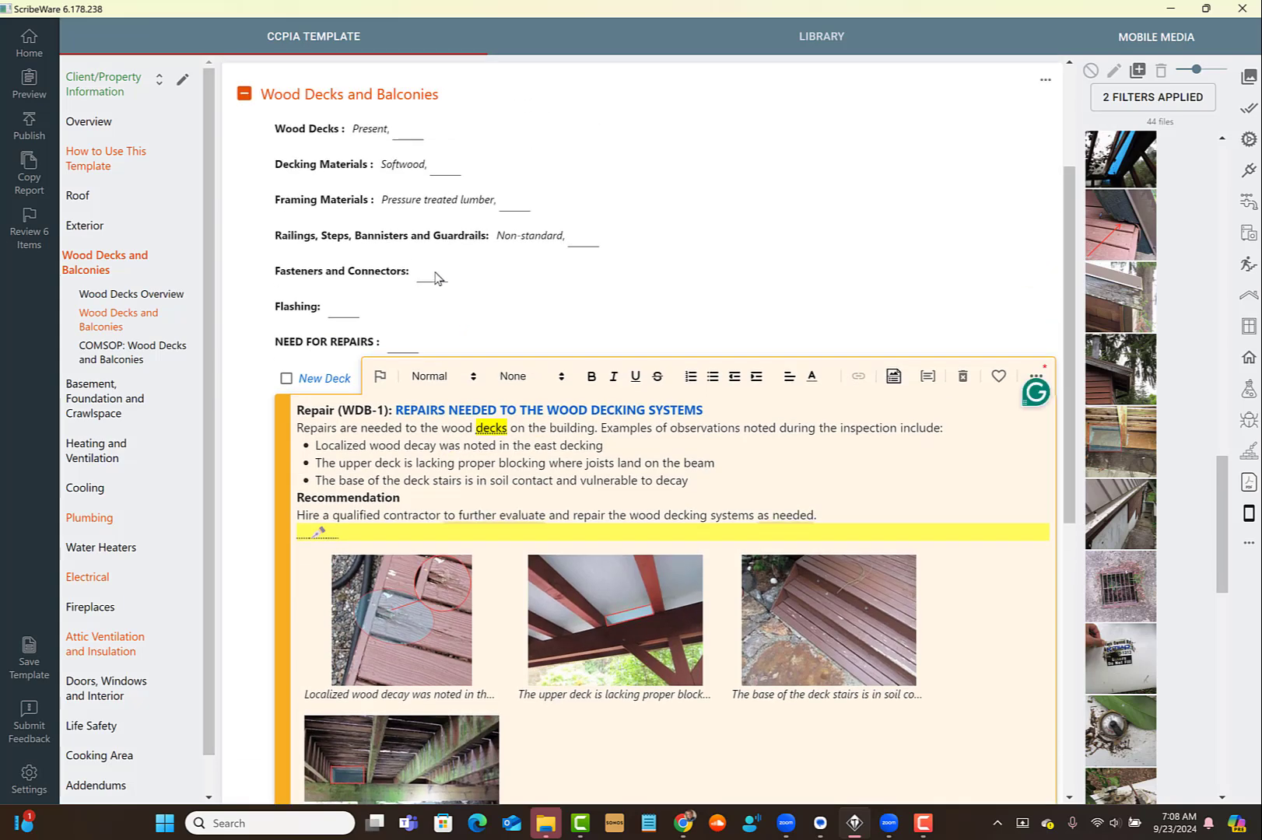
left_click(433, 277)
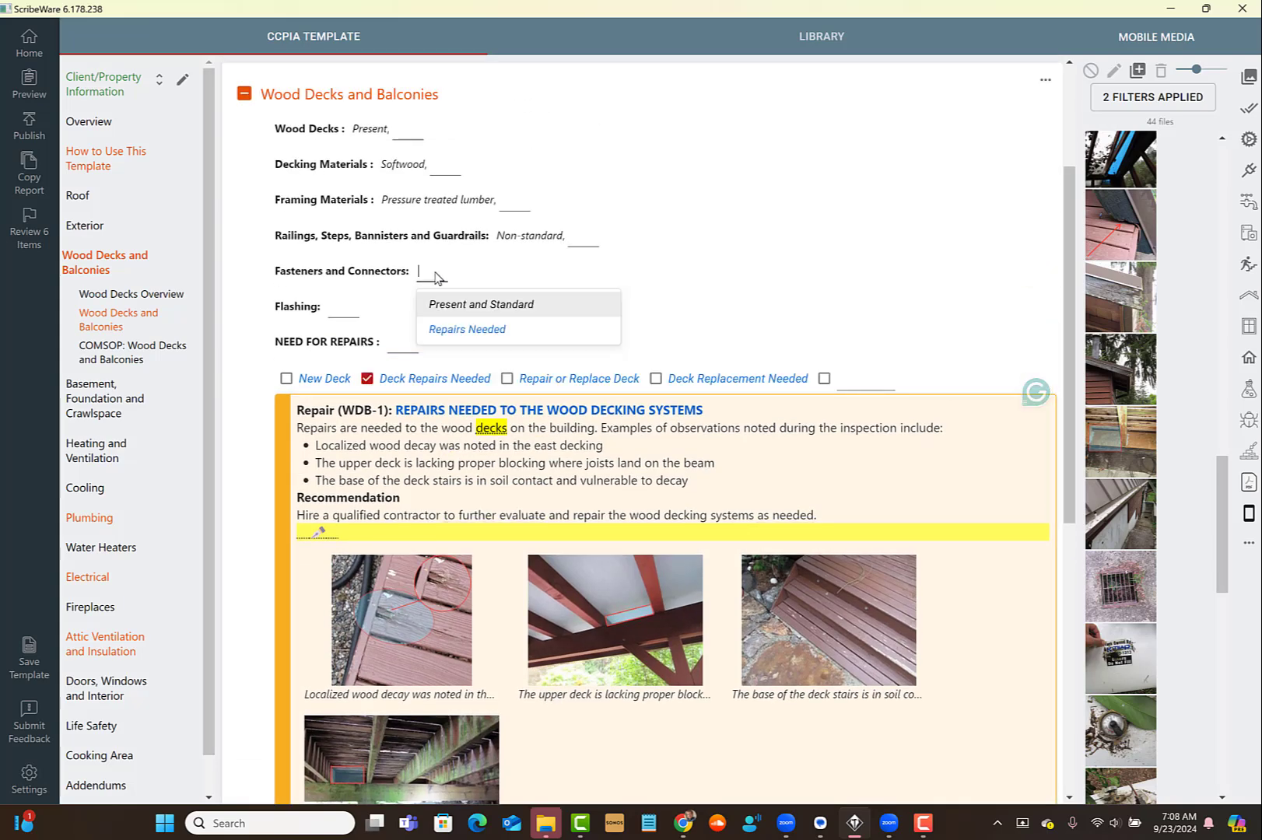
left_click(467, 330)
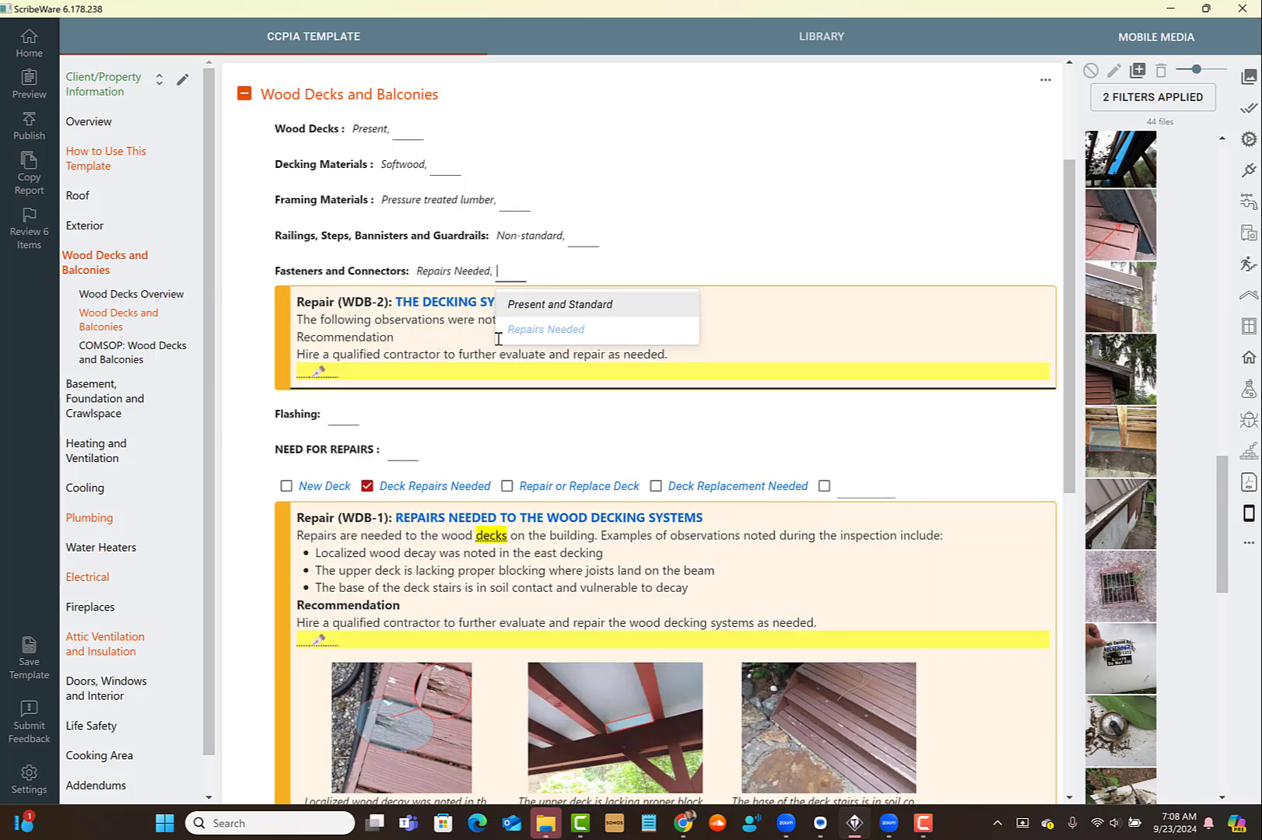
left_click(783, 194)
scroll(544, 323, "down", 3)
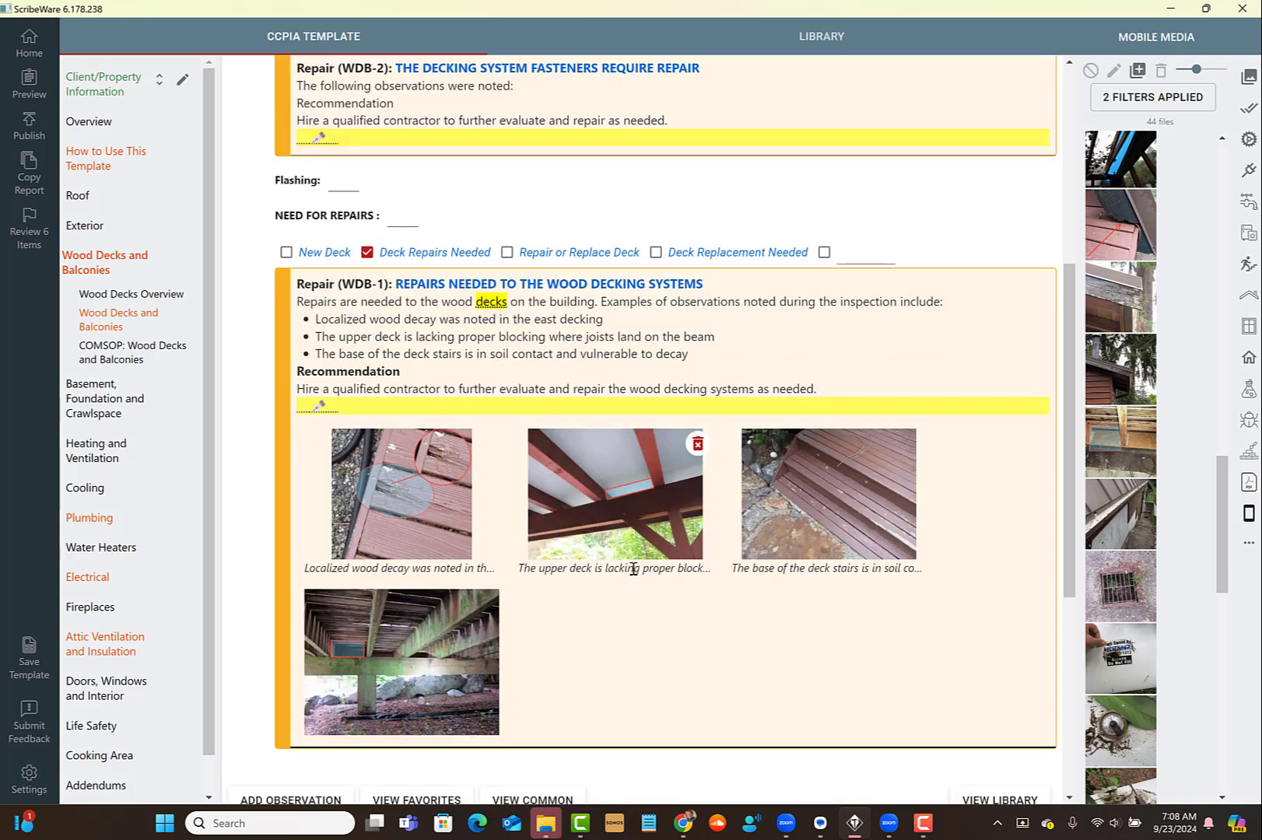
Clear the Repairs Needed entry from Fasteners and Connectors, removing its decking system fasteners repair observation.
scroll(633, 563, "up", 2)
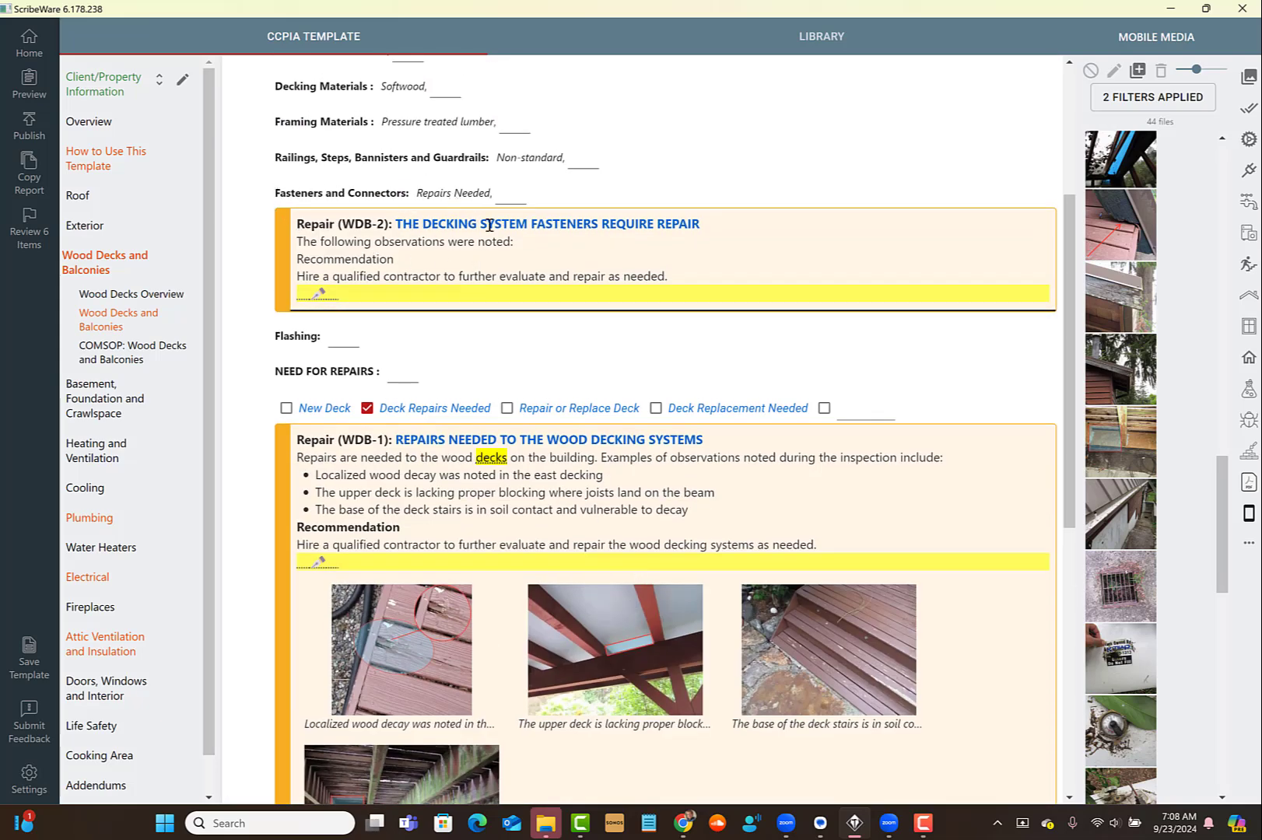
left_click(456, 194)
left_click(604, 232)
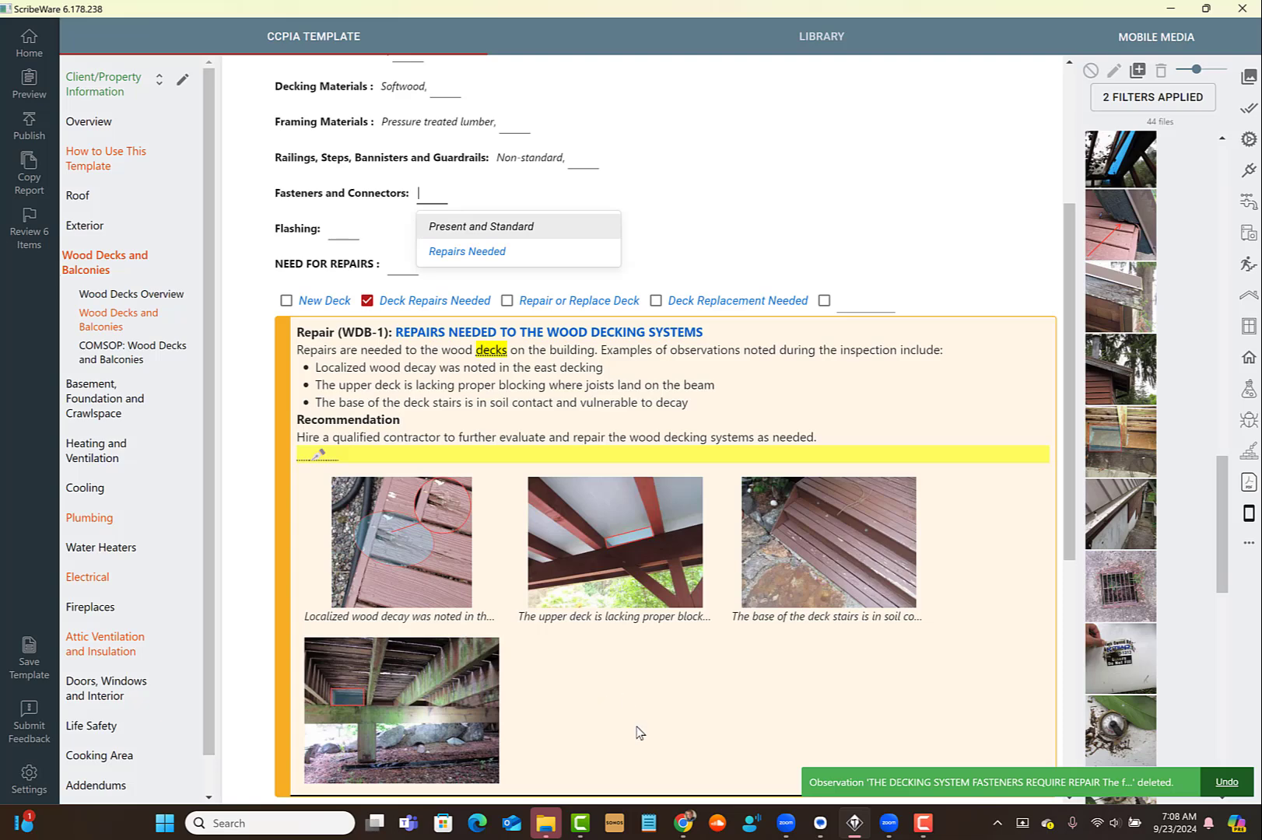
Try the Major Concern/Immediate Action, Home Owners Association and Cost to Cure categories on the wood decking systems observation, returning it to Repair.
scroll(698, 742, "down", 1)
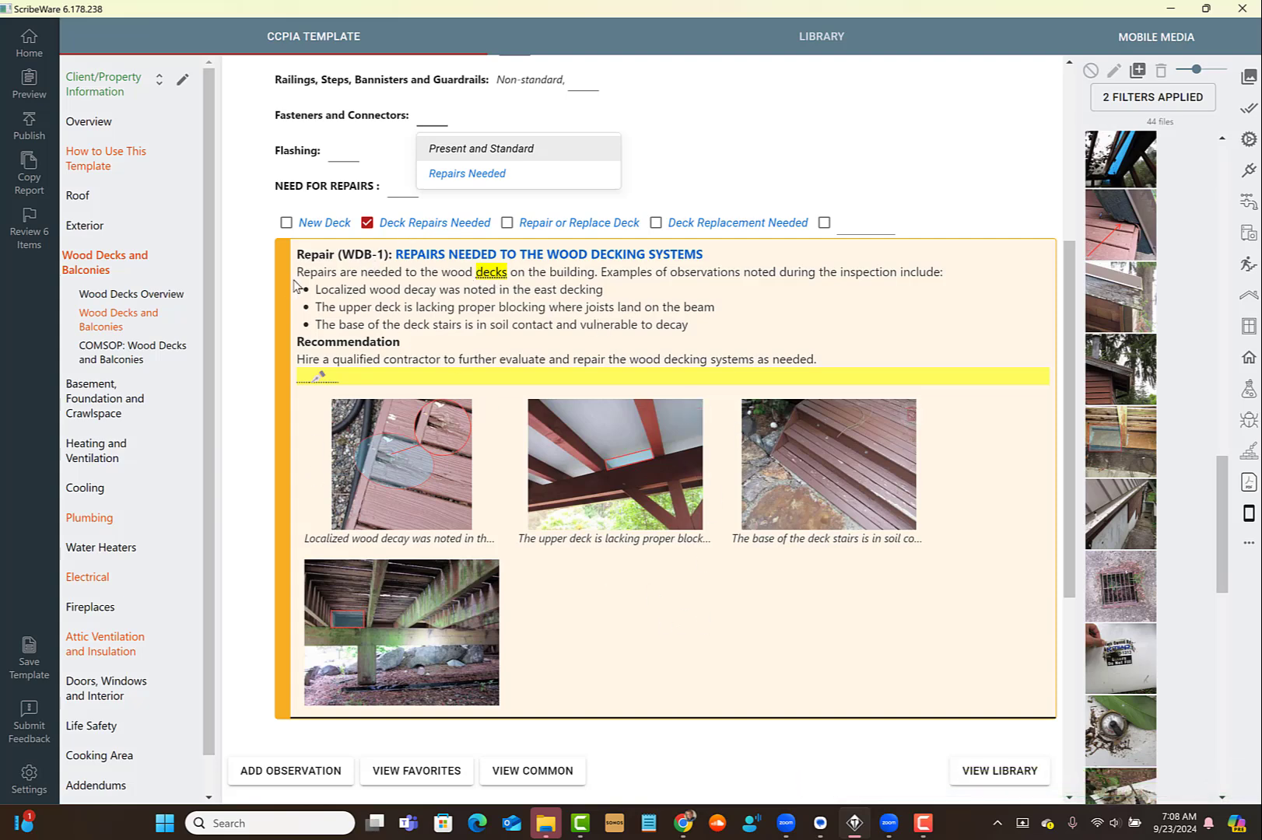
left_click(317, 256)
left_click(319, 258)
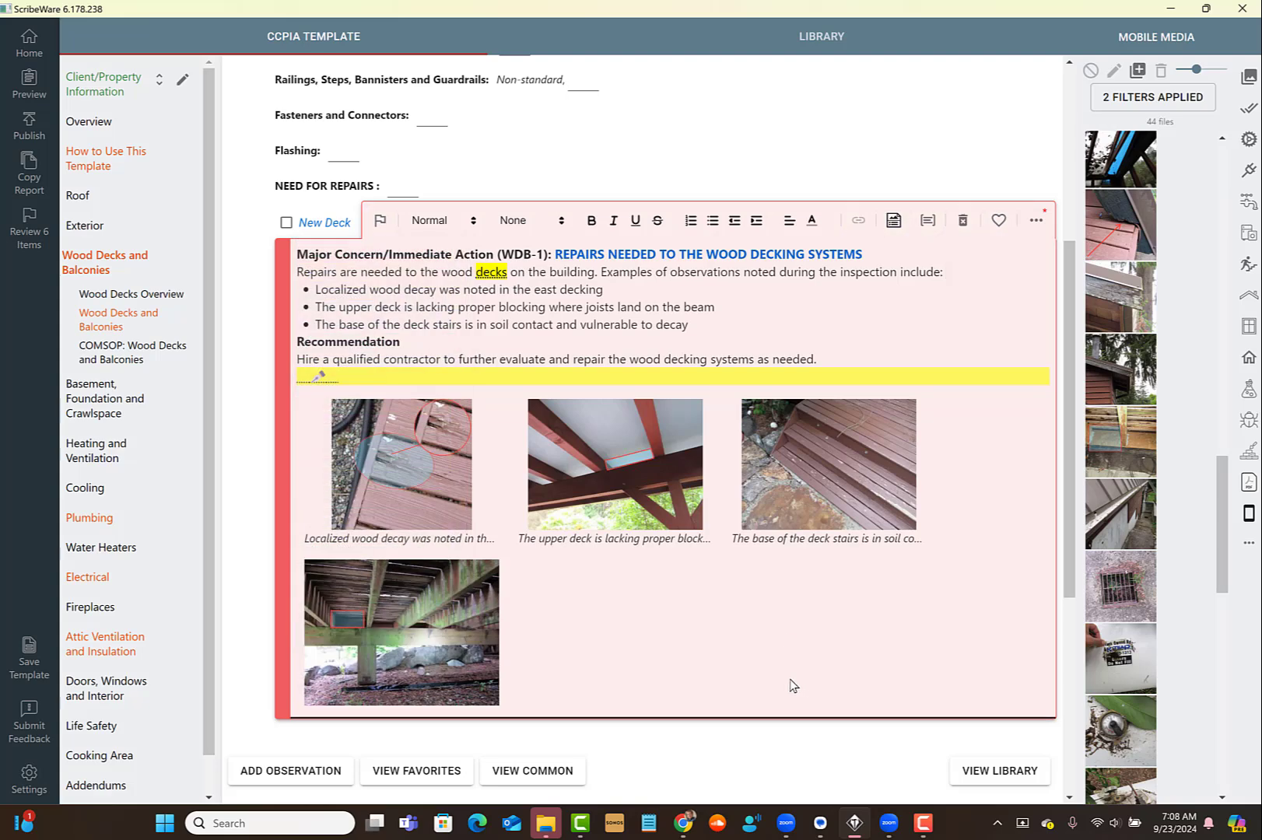
left_click(359, 260)
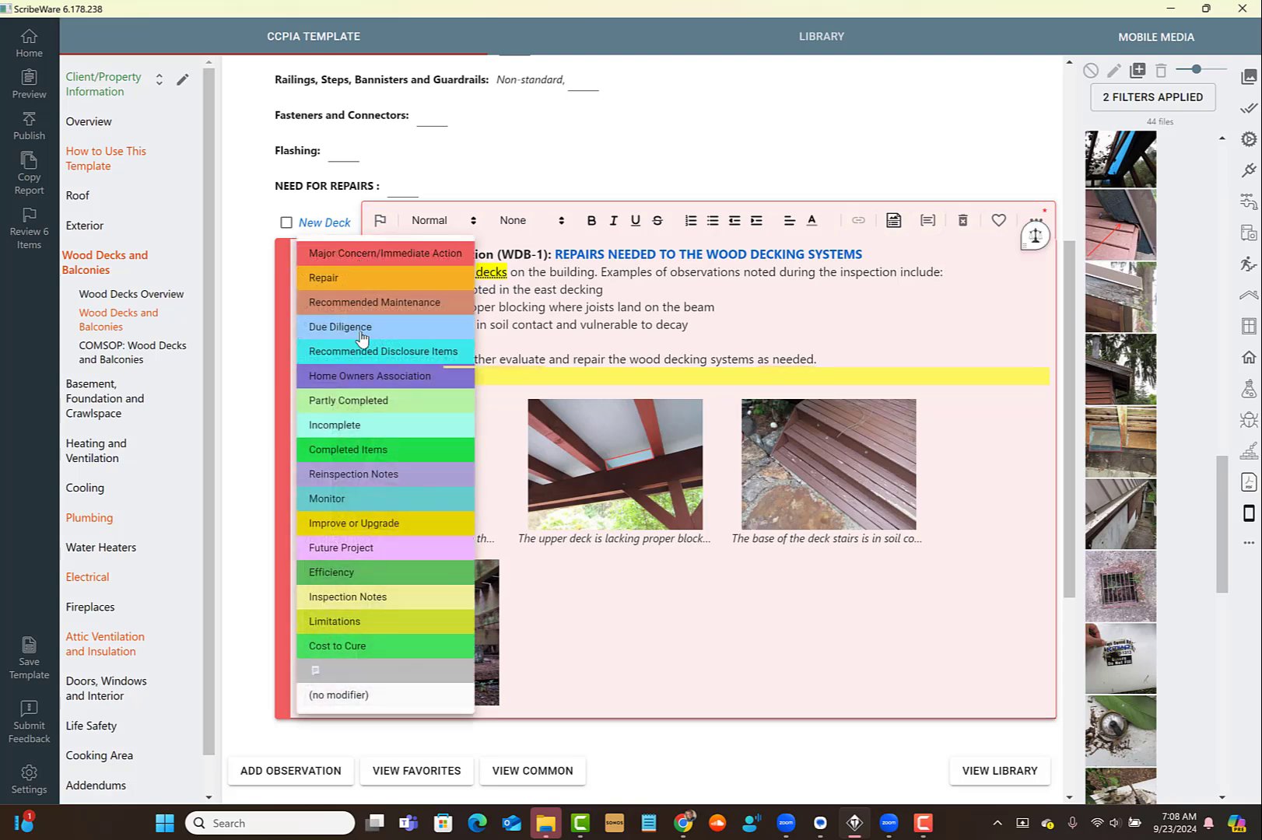
left_click(360, 379)
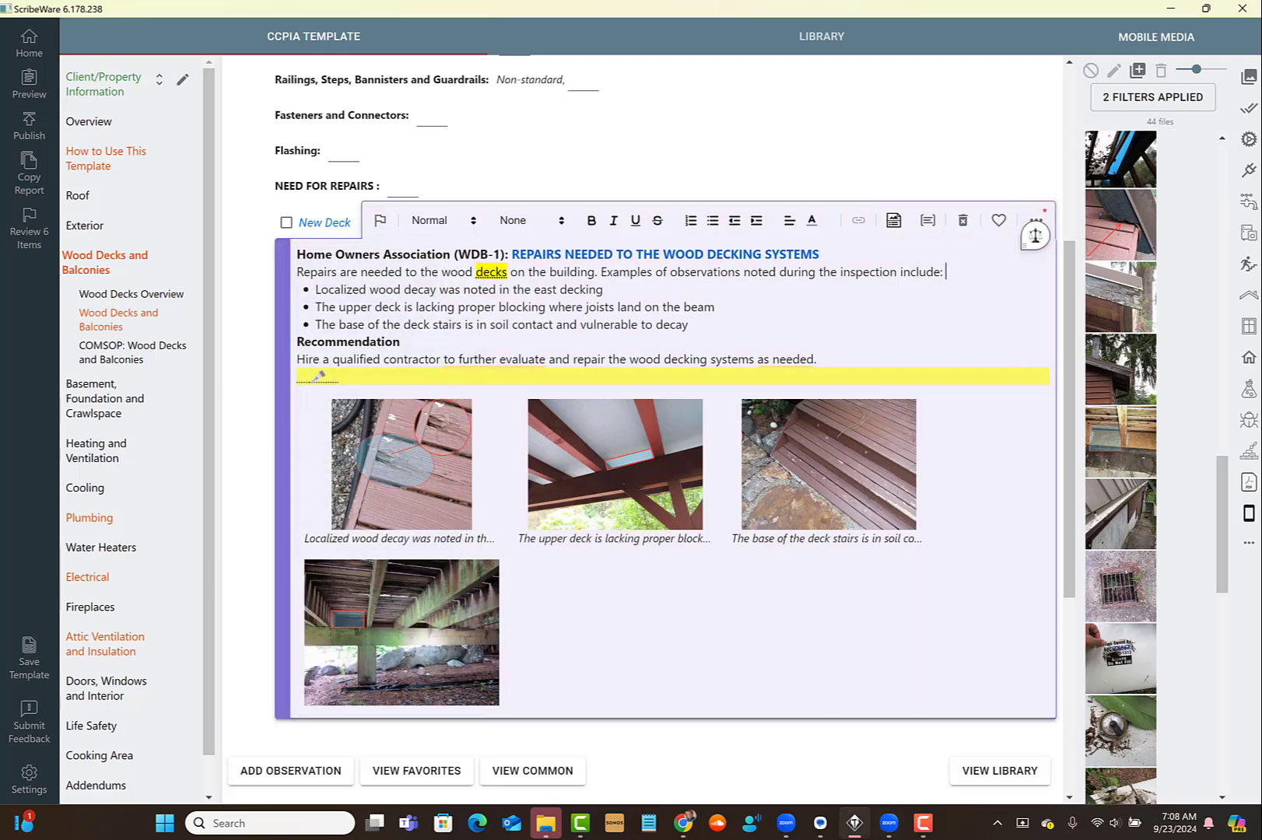
left_click(405, 258)
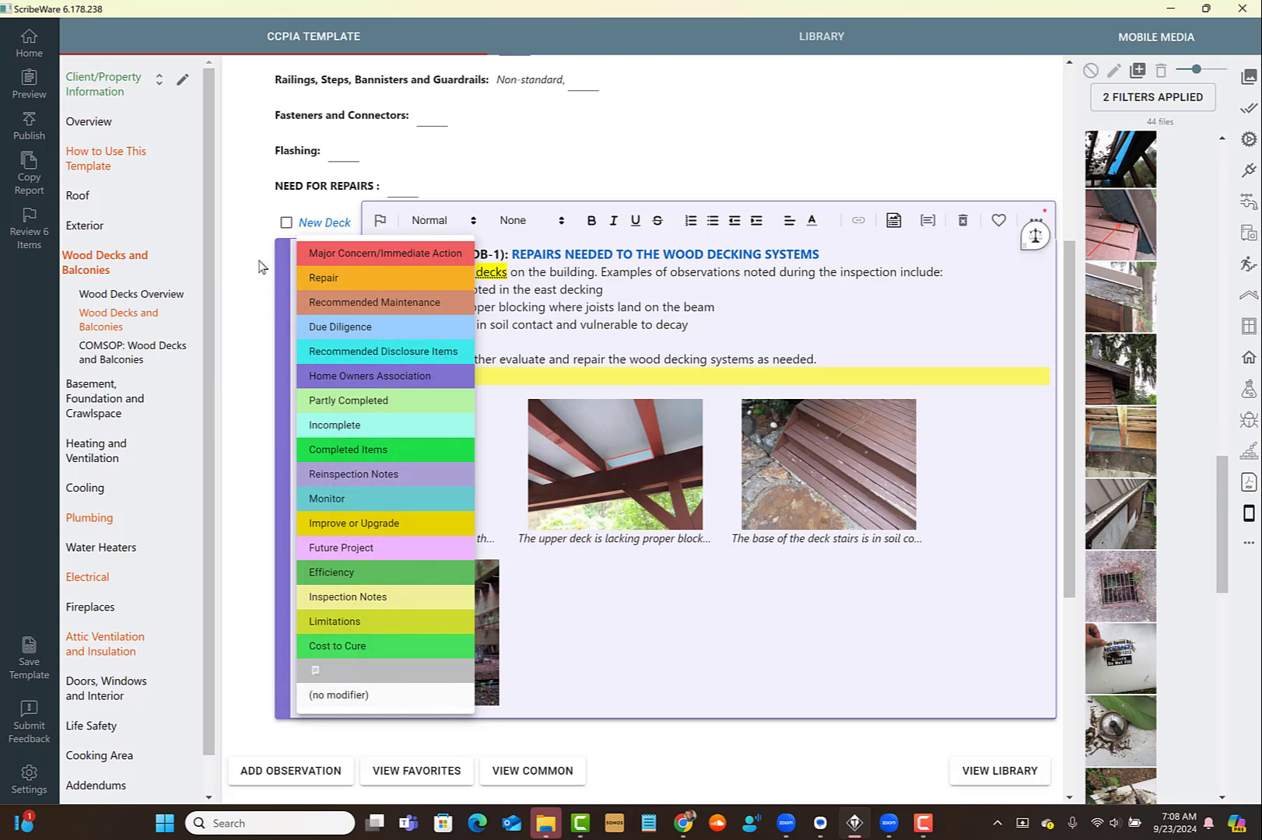
left_click(370, 648)
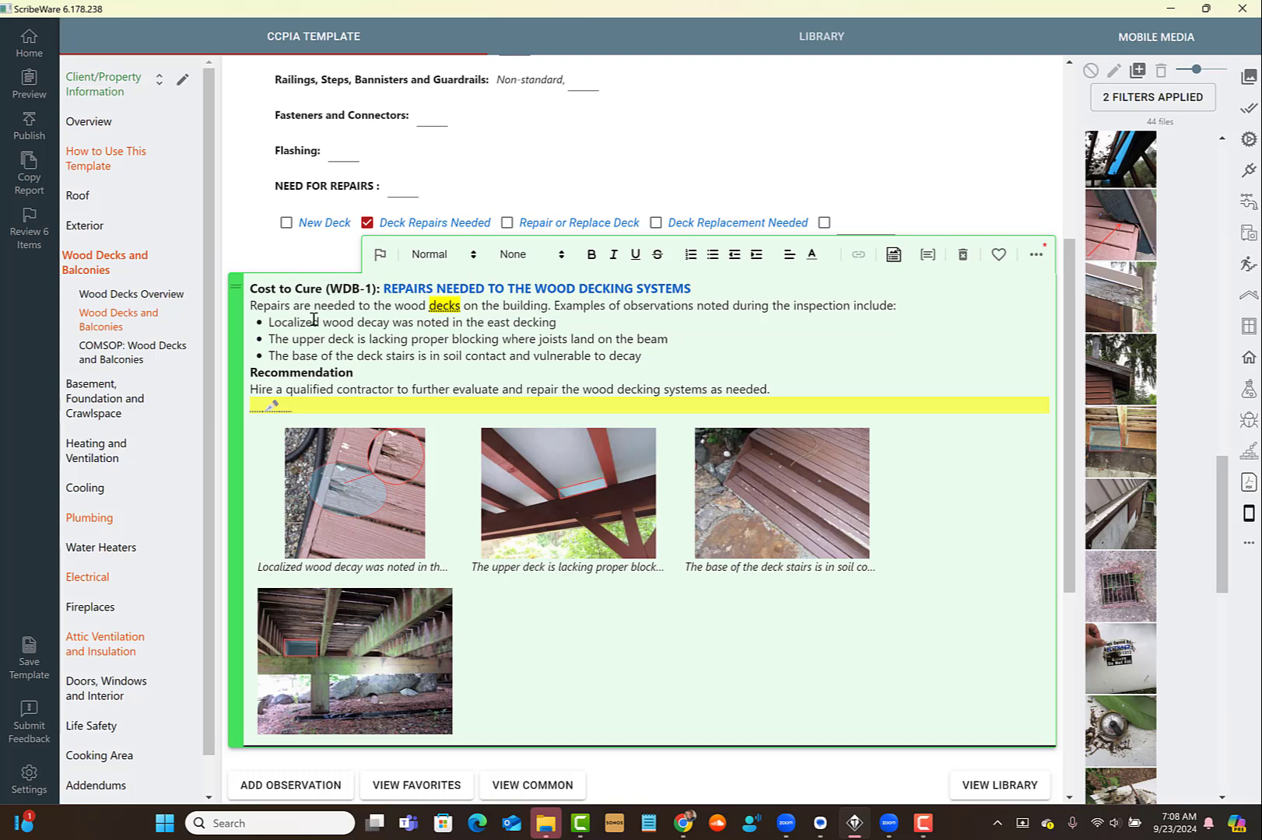
left_click(282, 291)
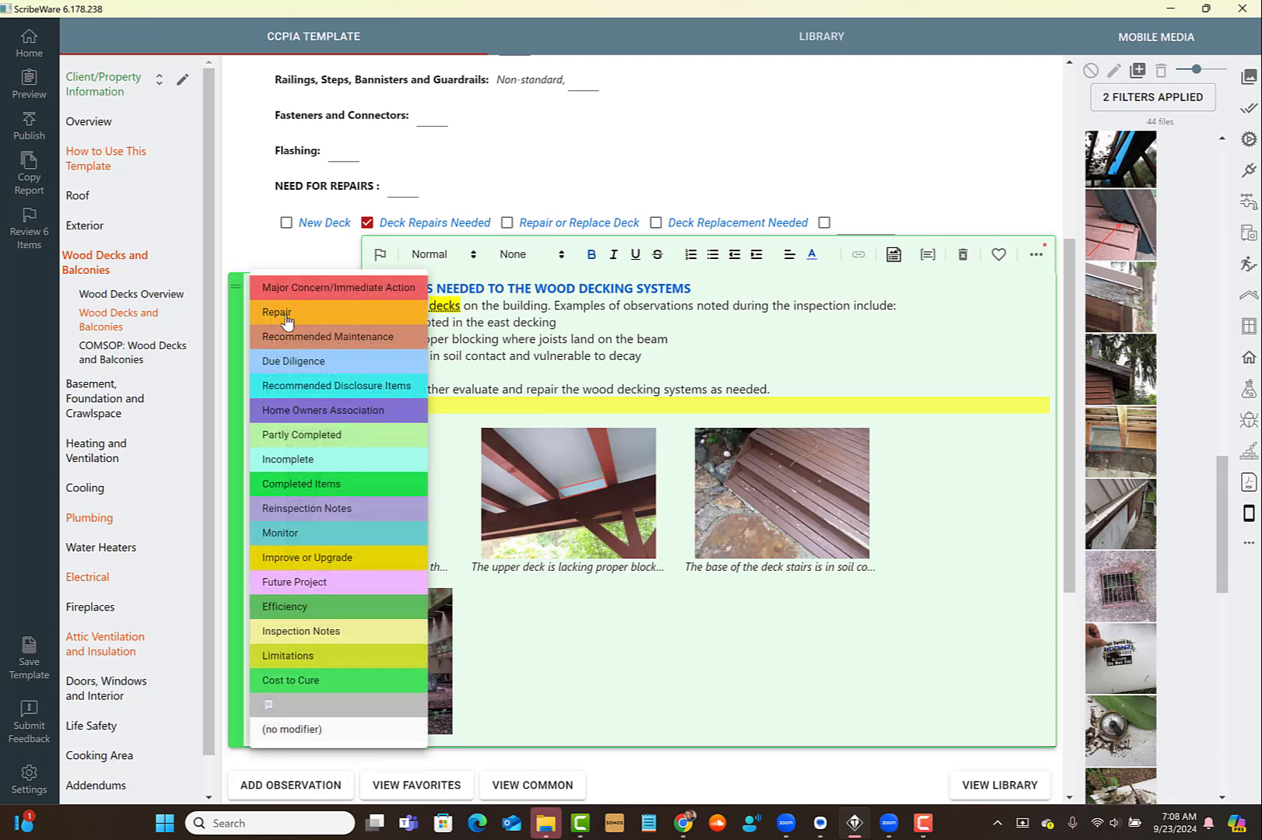
left_click(278, 312)
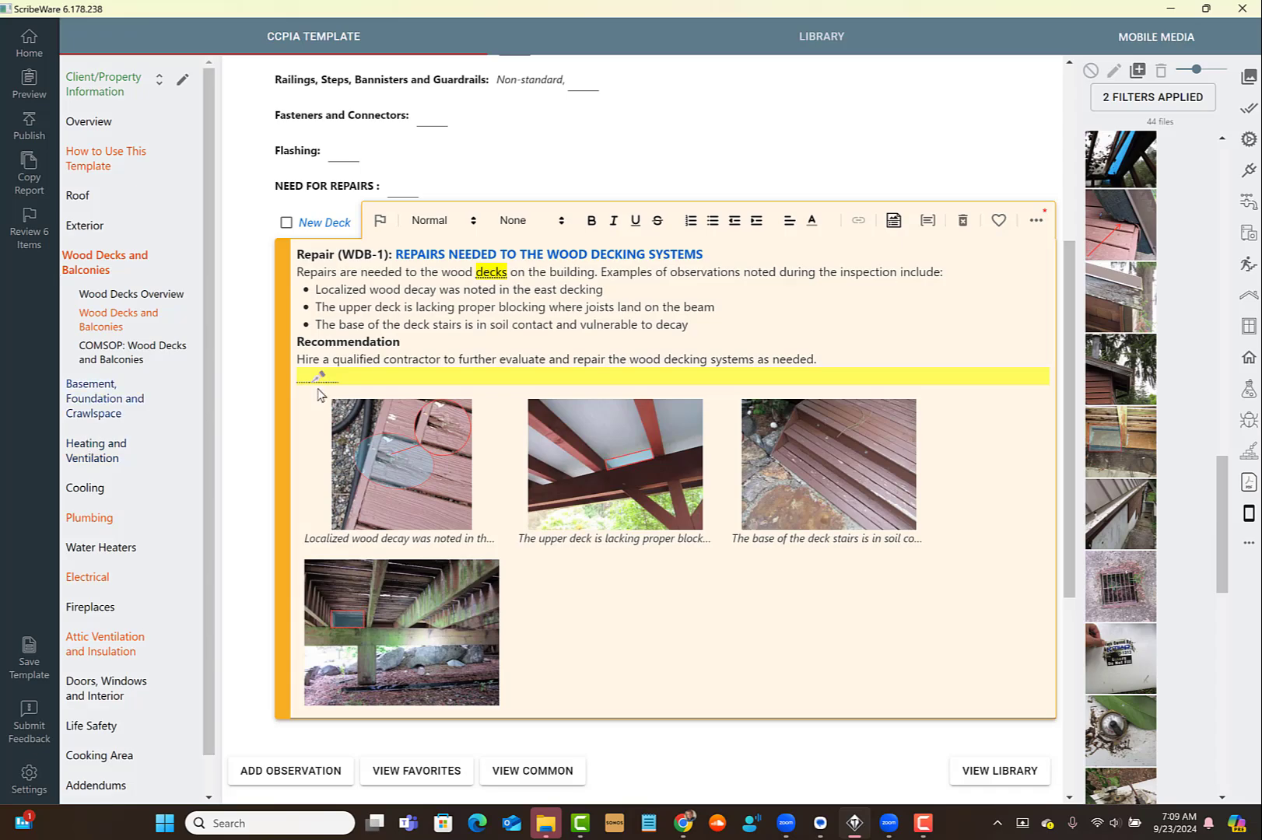
Include the COMSOP: Wood Decks and Balconies reference text and review its lists of what the inspector should and need not inspect.
scroll(612, 310, "up", 4)
scroll(612, 310, "down", 9)
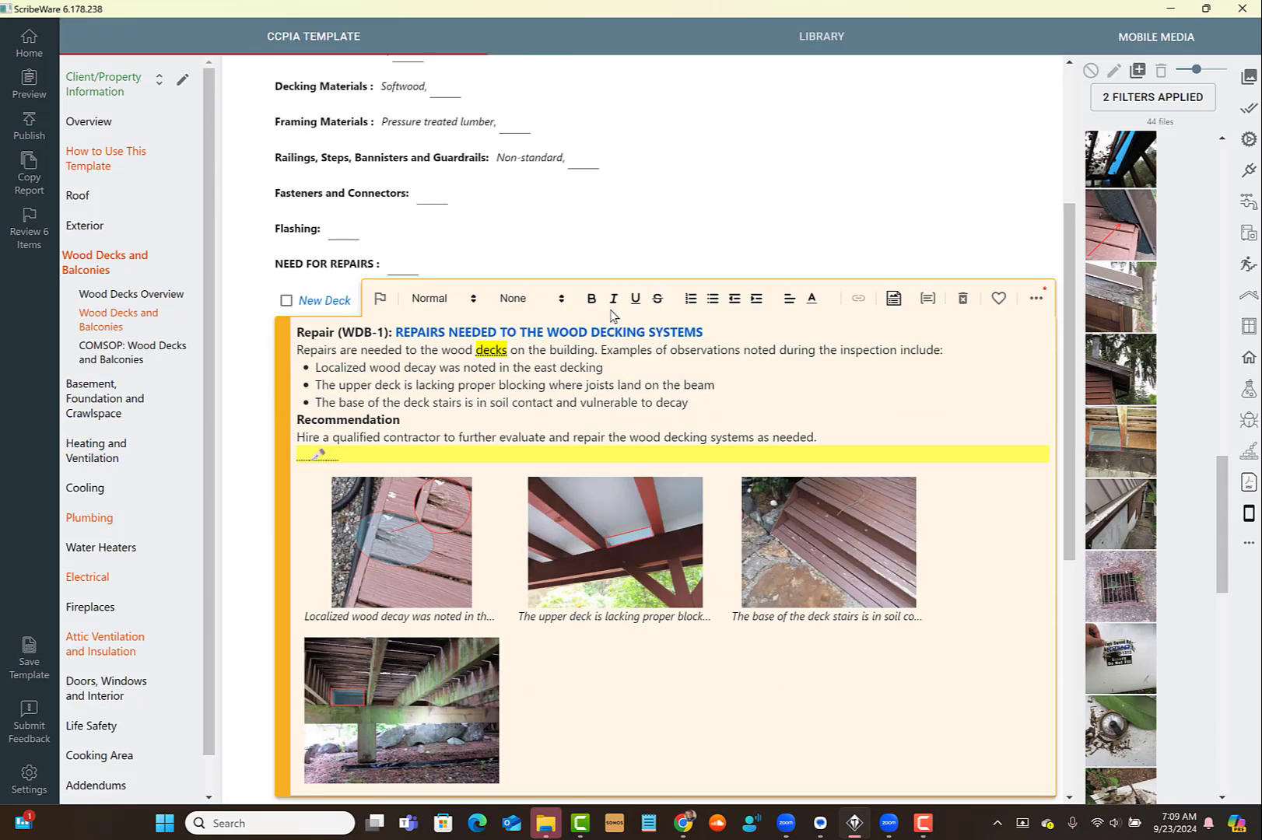
scroll(612, 316, "up", 6)
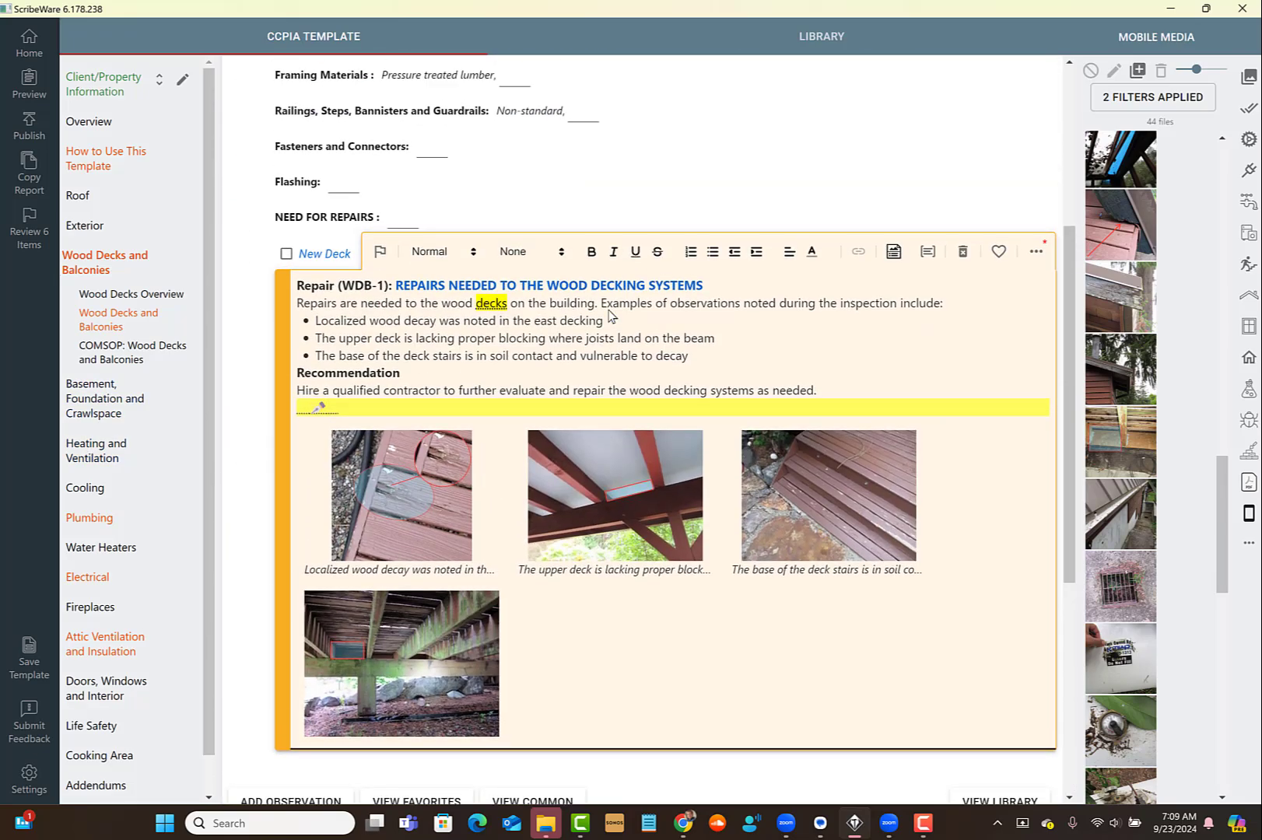
scroll(612, 316, "down", 6)
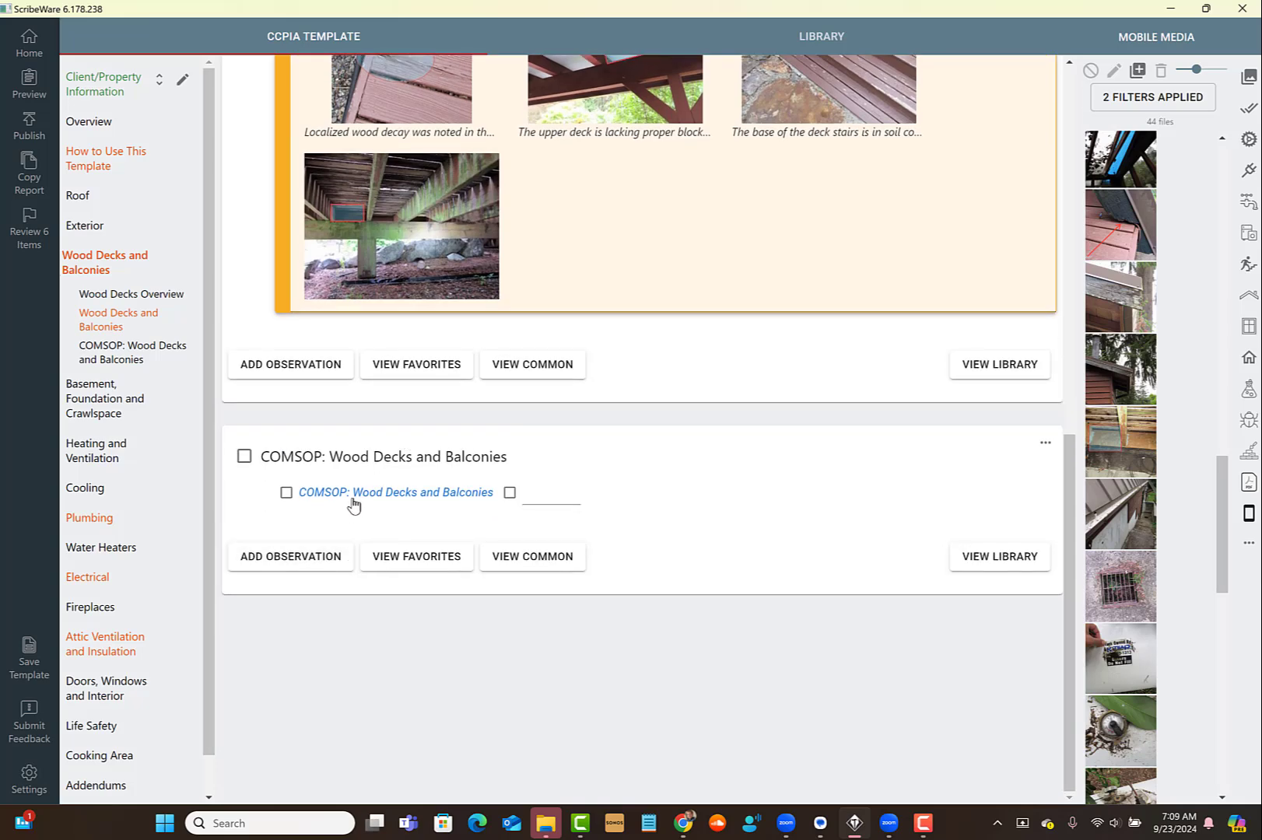
left_click(354, 501)
scroll(398, 509, "down", 3)
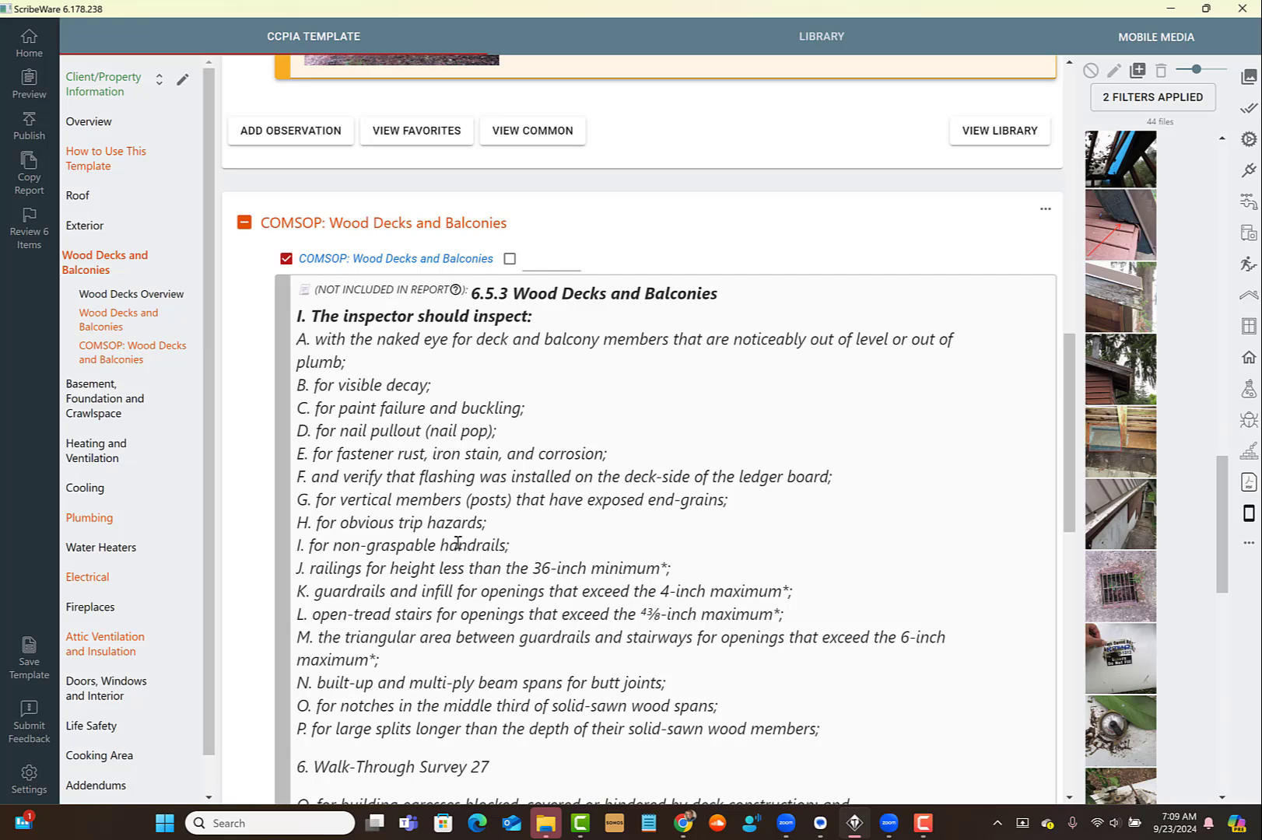
scroll(457, 543, "down", 9)
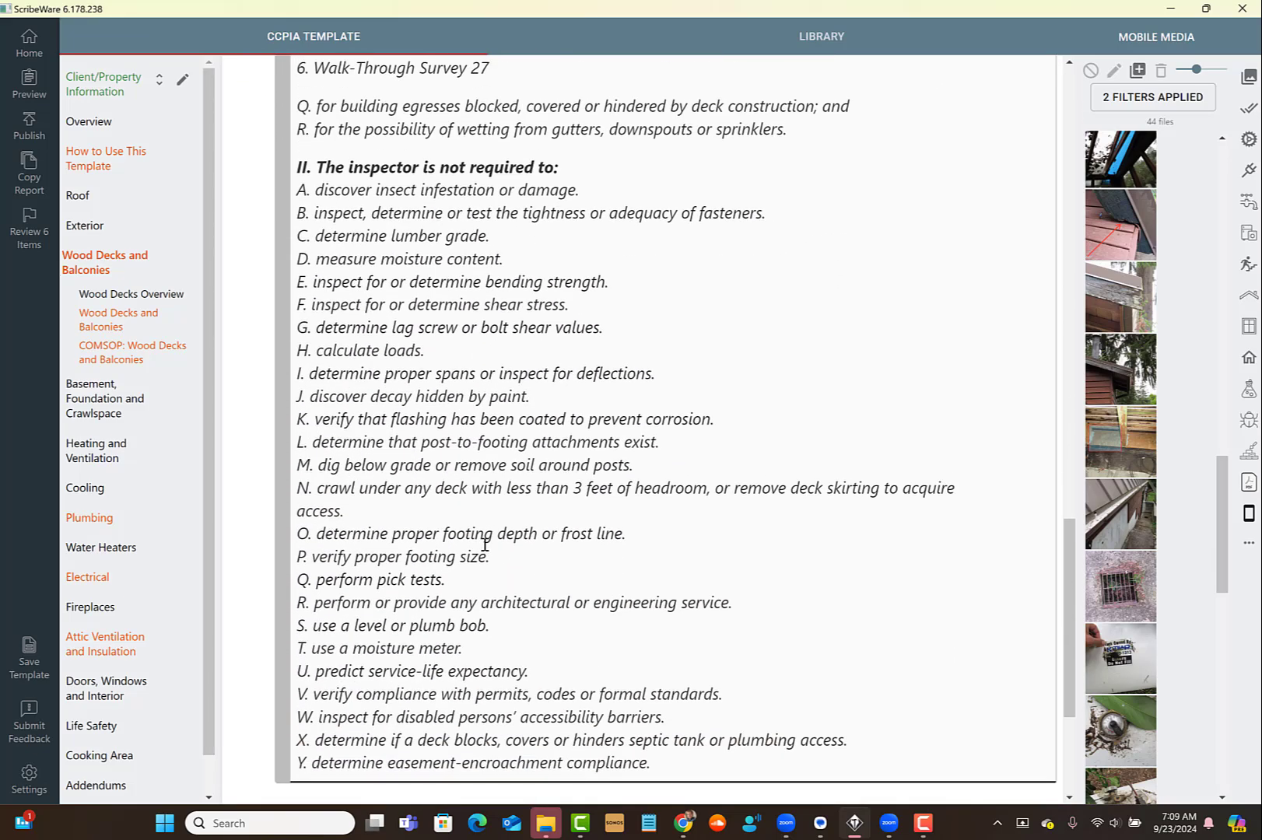
scroll(467, 505, "up", 9)
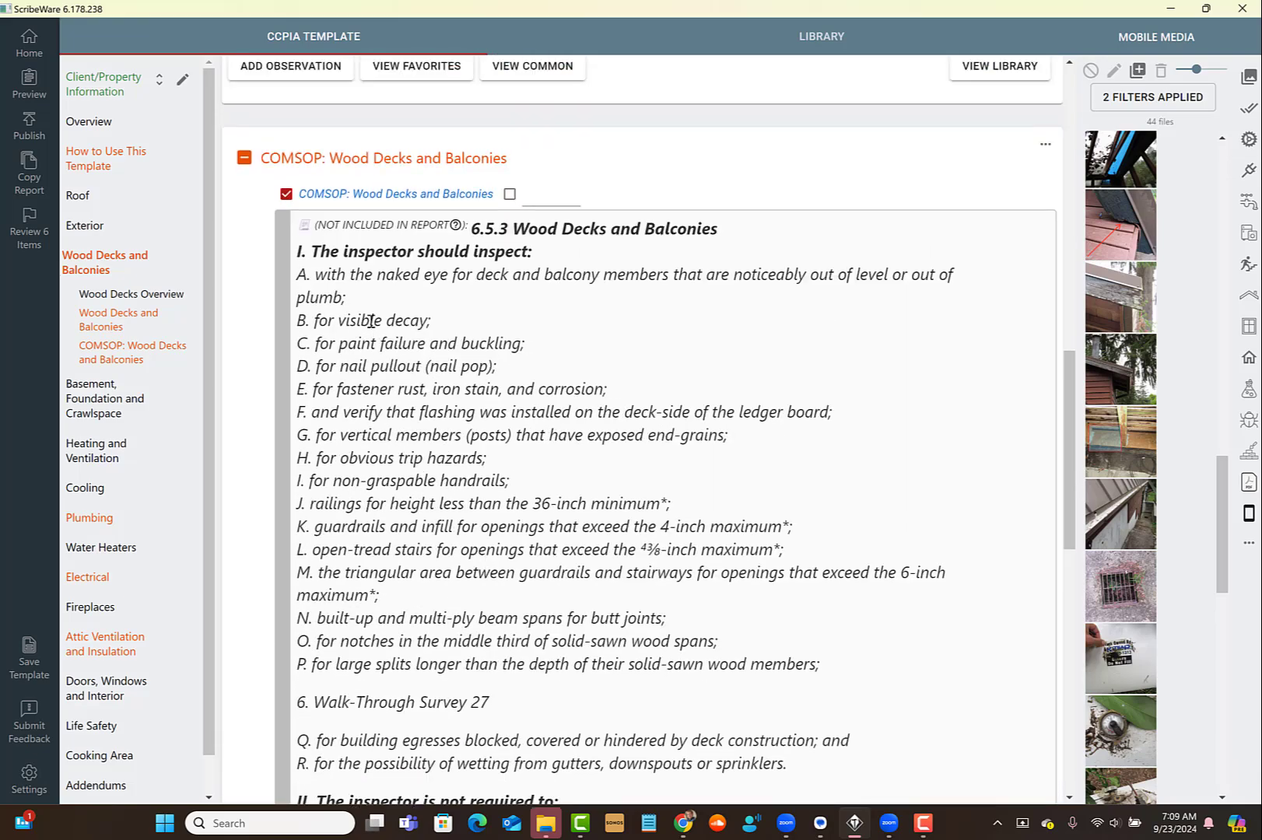
Remove the COMSOP: Wood Decks and Balconies reference text and return to the start of the Wood Decks and Balconies section.
scroll(362, 335, "up", 2)
left_click(355, 344)
scroll(509, 545, "up", 1)
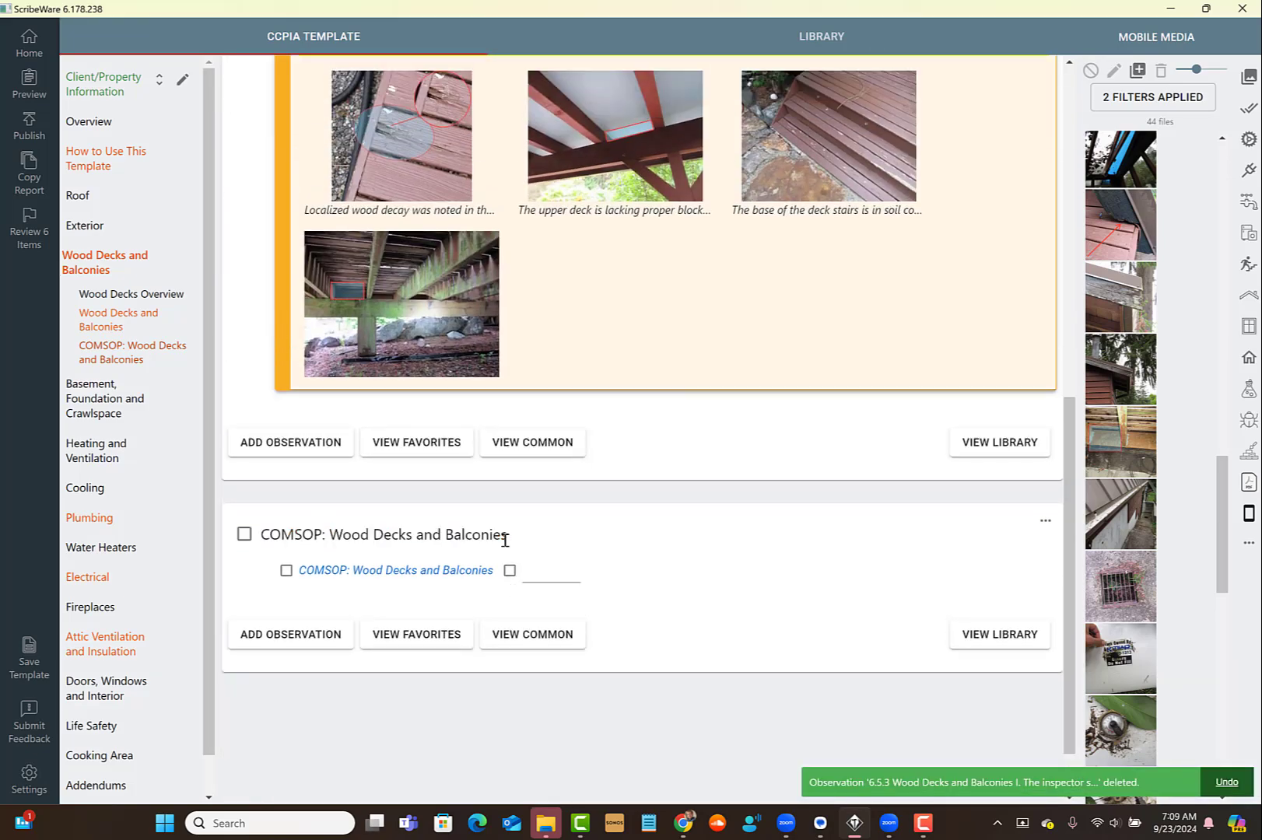
scroll(505, 540, "up", 9)
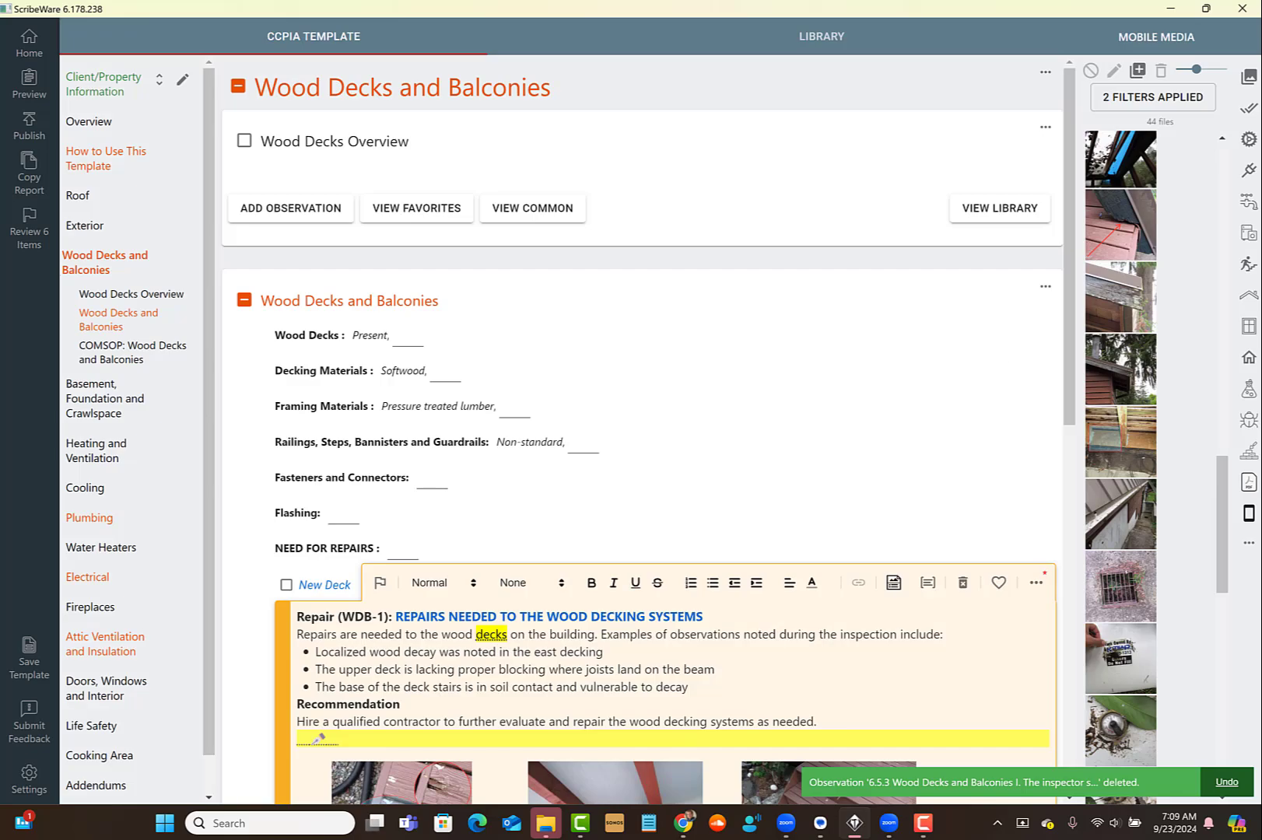